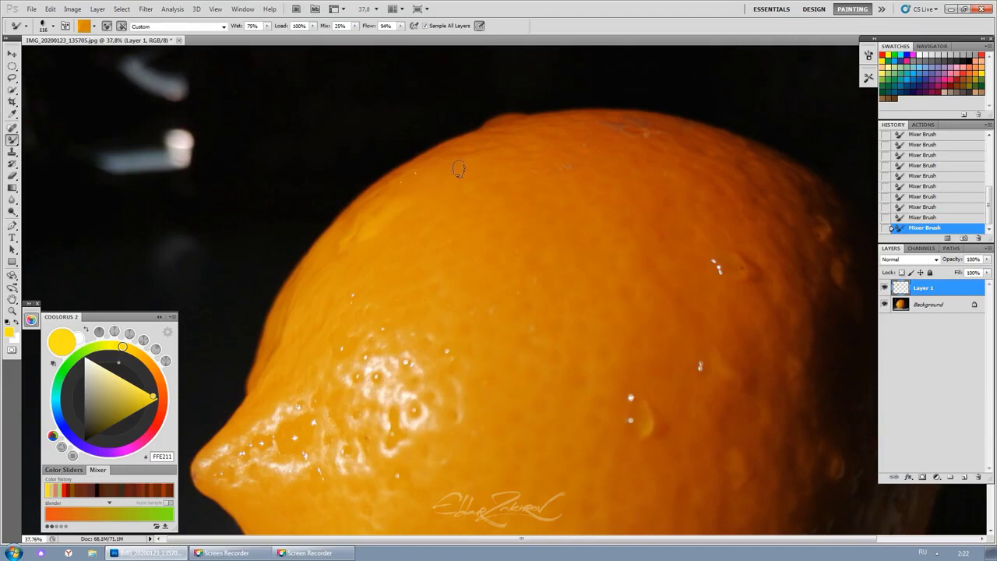
Resize the Mixer Brush and blend strokes across the lemon's upper-left edge into the dark background
right_click(444, 178, "alt")
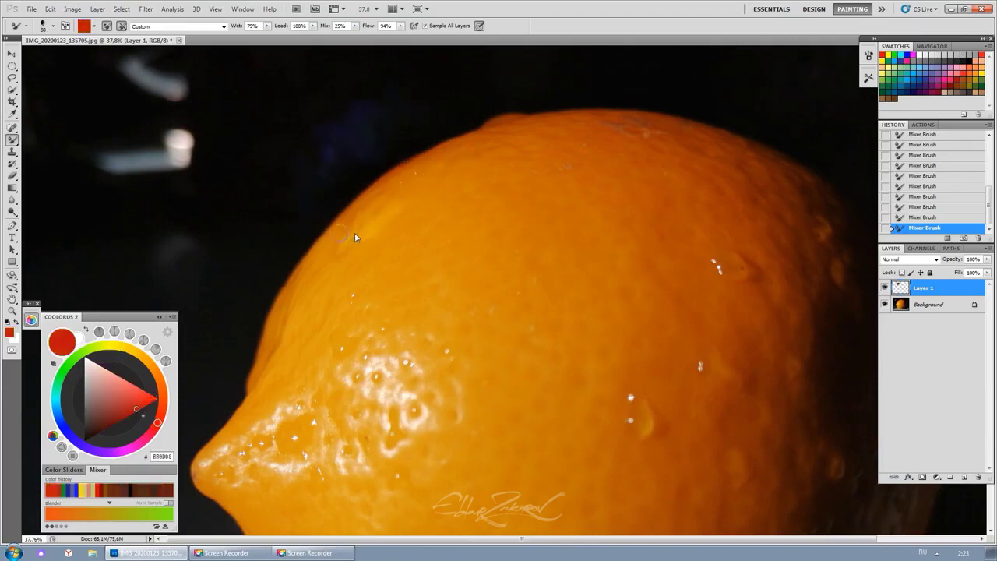
left_click_drag(426, 245, 400, 158)
mouse_move(397, 173)
left_mouse_down()
mouse_move(370, 199)
mouse_move(352, 195)
mouse_move(358, 164)
mouse_move(384, 197)
left_mouse_up()
Blend the lemon's upper and left rim with orange tones sampled from the fruit, and shift the paint hue toward red
left_click(456, 128, "alt")
left_click_drag(442, 137, 487, 135)
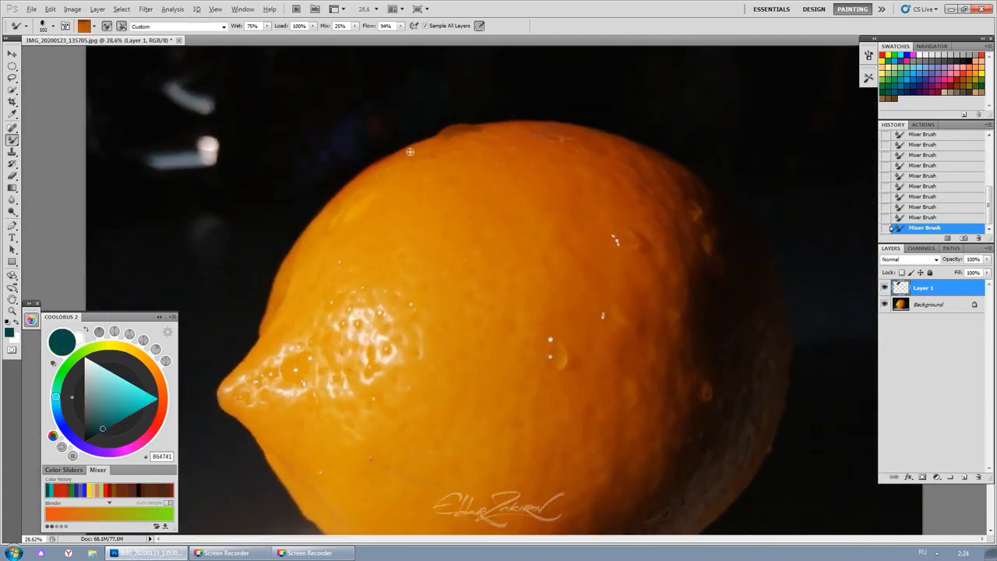
left_click(455, 128, "alt")
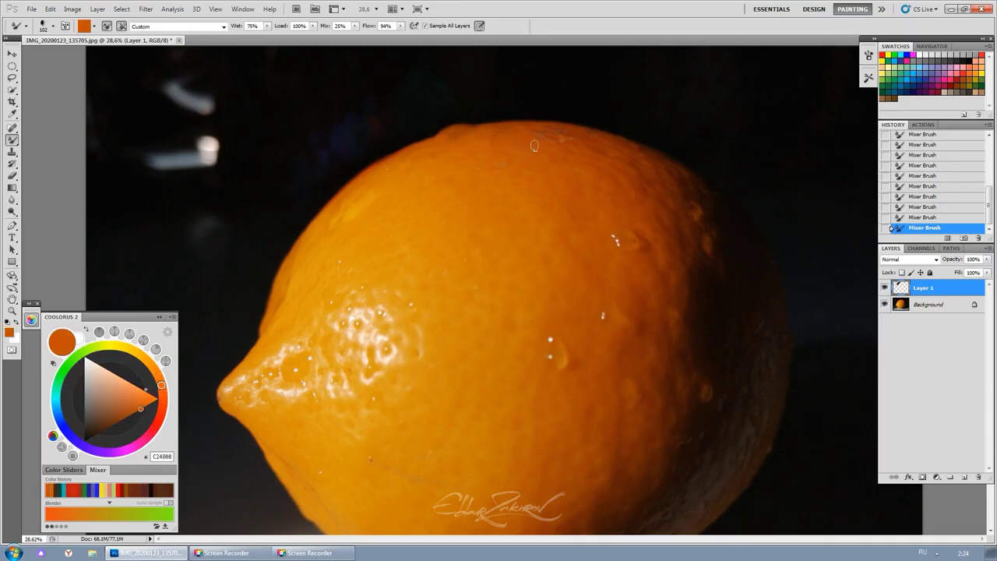
left_click_drag(332, 241, 274, 285)
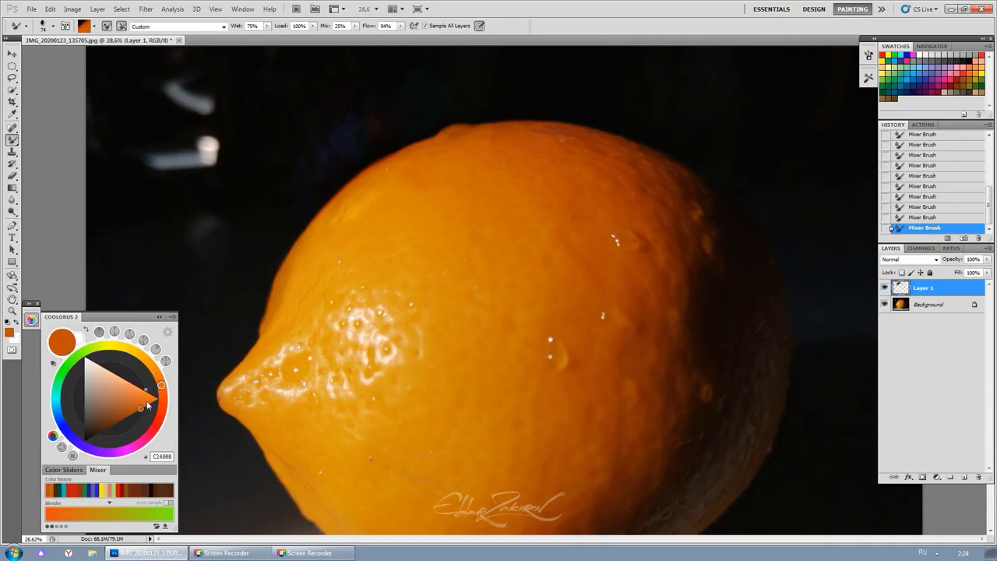
left_click_drag(160, 384, 159, 418)
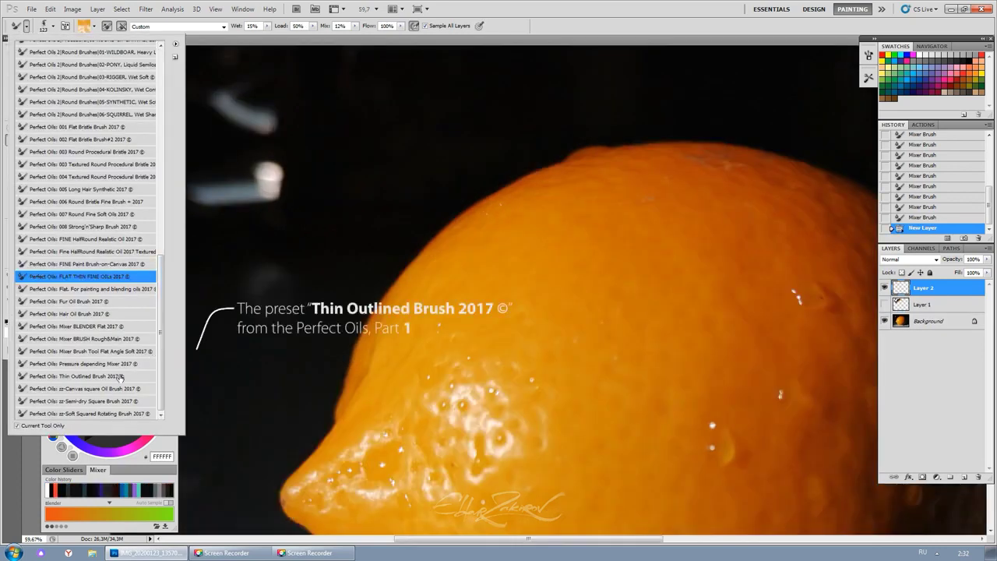
Load the Thin Outlined Brush 2017 preset and paint a soft white highlight on the lemon's upper-left surface
left_click(106, 380)
left_click(496, 261)
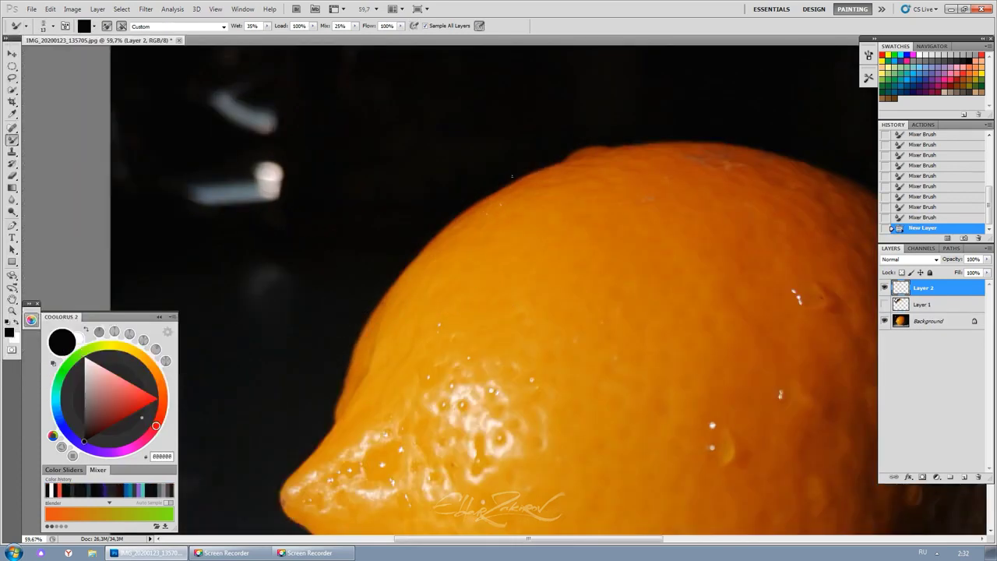
mouse_move(495, 194)
left_mouse_down()
mouse_move(539, 203)
mouse_move(466, 259)
left_mouse_up()
left_click(514, 221)
left_click_drag(635, 230, 507, 354)
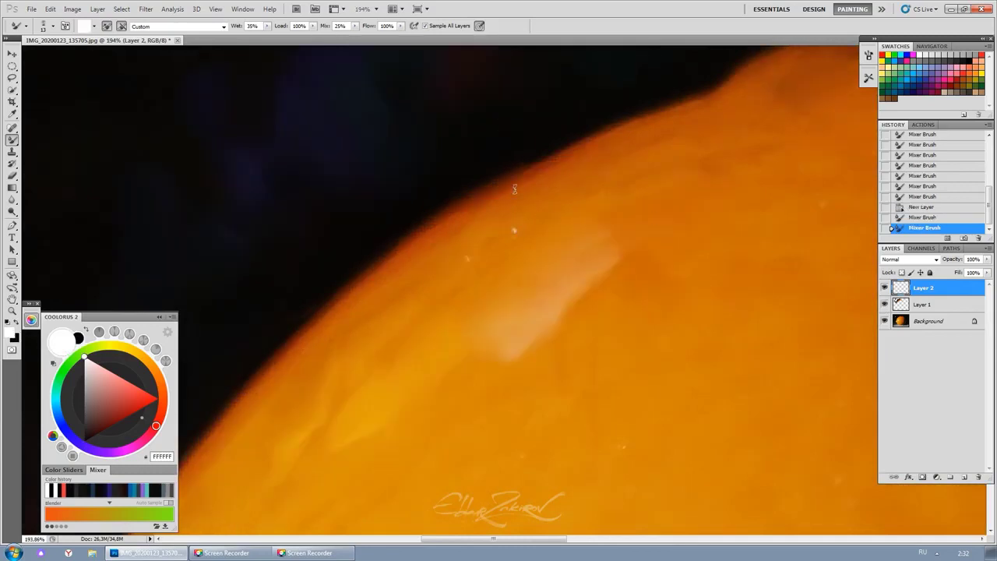
Dab small white glints between the soft highlight and the lemon's upper-left edge
left_click_drag(522, 214, 512, 225)
left_click(464, 256, "alt")
left_click(510, 226)
Merge the highlight layer down and strengthen the two white glints near the upper-left edge on a new layer
key("ctrl+e")
left_click(964, 476)
left_click(462, 259)
left_click(454, 259)
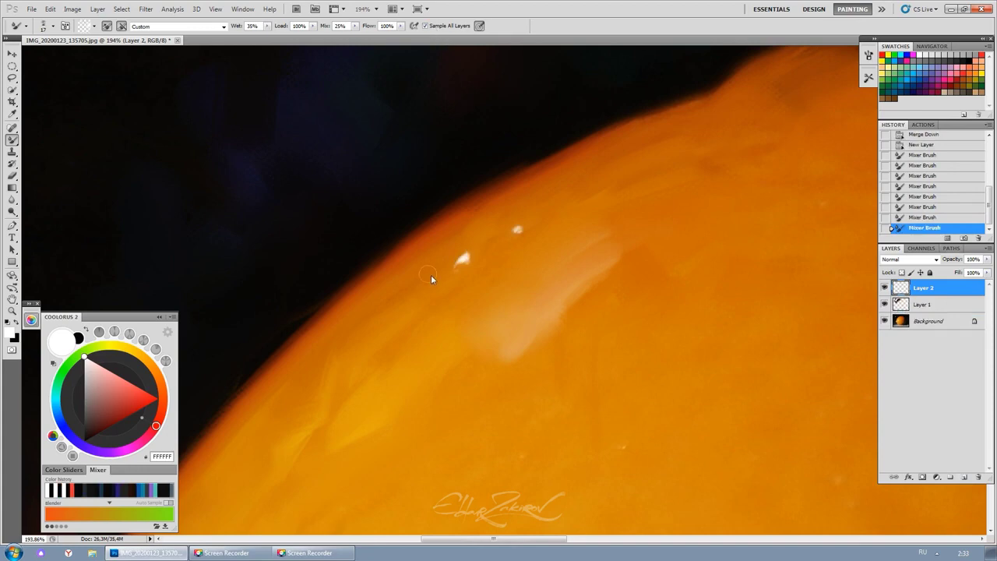
left_click(516, 226)
scroll(555, 297, "down", 5)
scroll(532, 264, "up", 4)
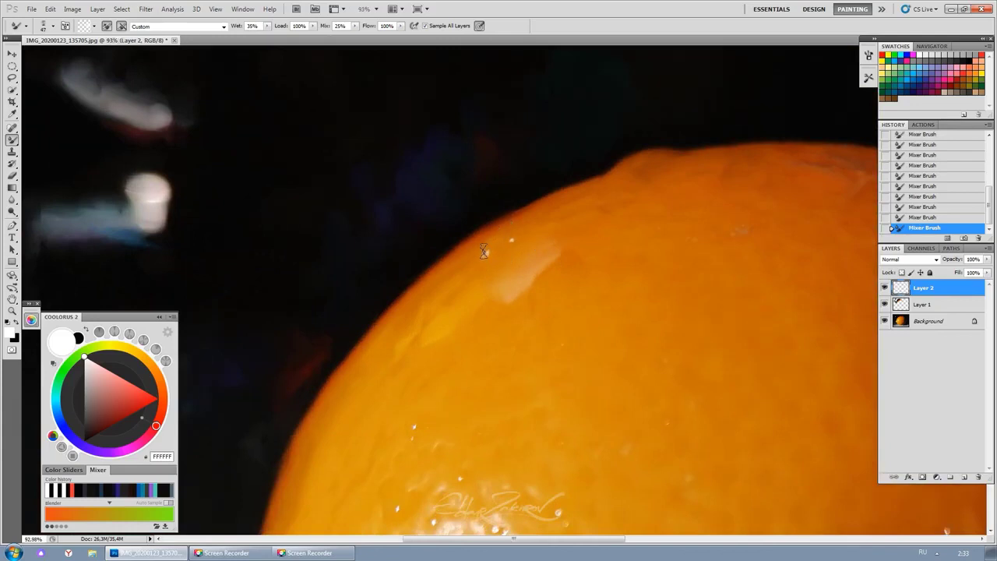
Load the 007 Round Fine Soft Oils 2017 preset and paint red-orange along the outline just above the lemon's tip
left_click(534, 274, "alt")
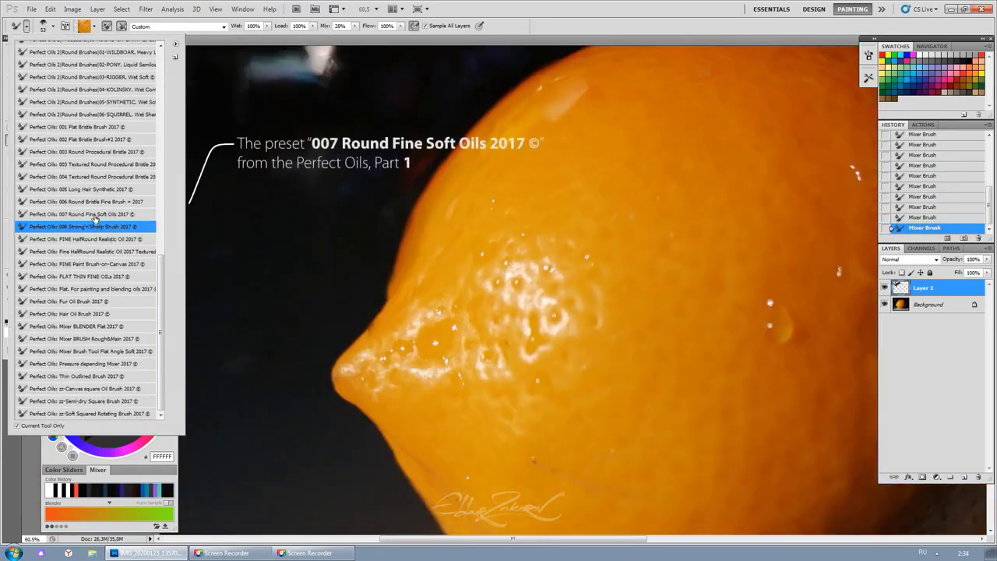
left_click(86, 214)
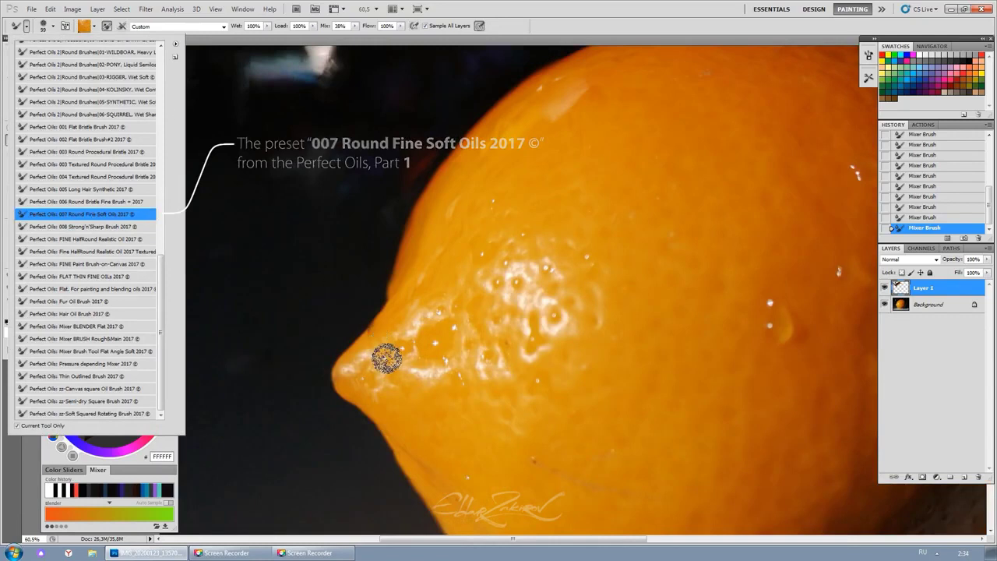
left_click(374, 361)
left_click(374, 333, "alt")
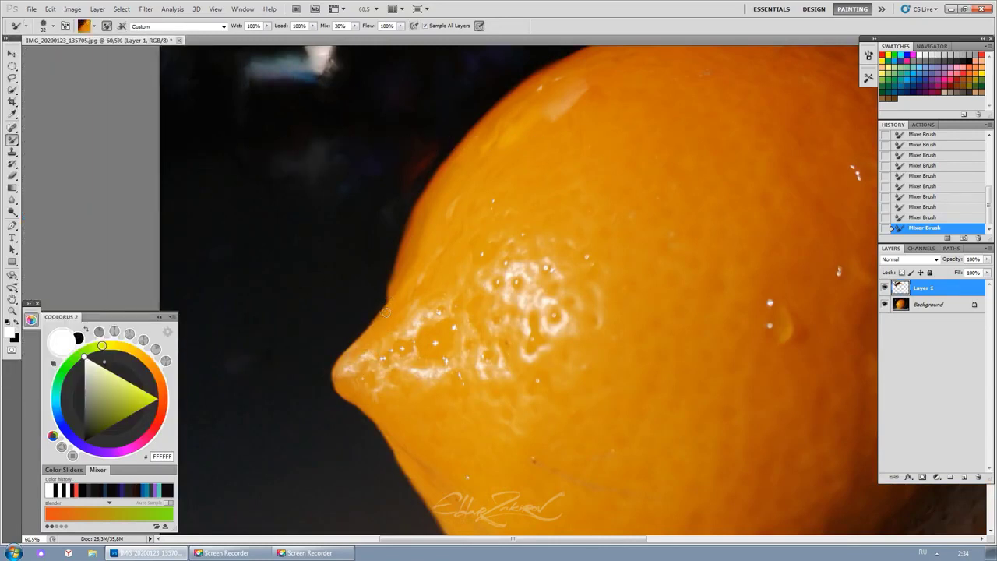
left_click(162, 403)
left_click(138, 410)
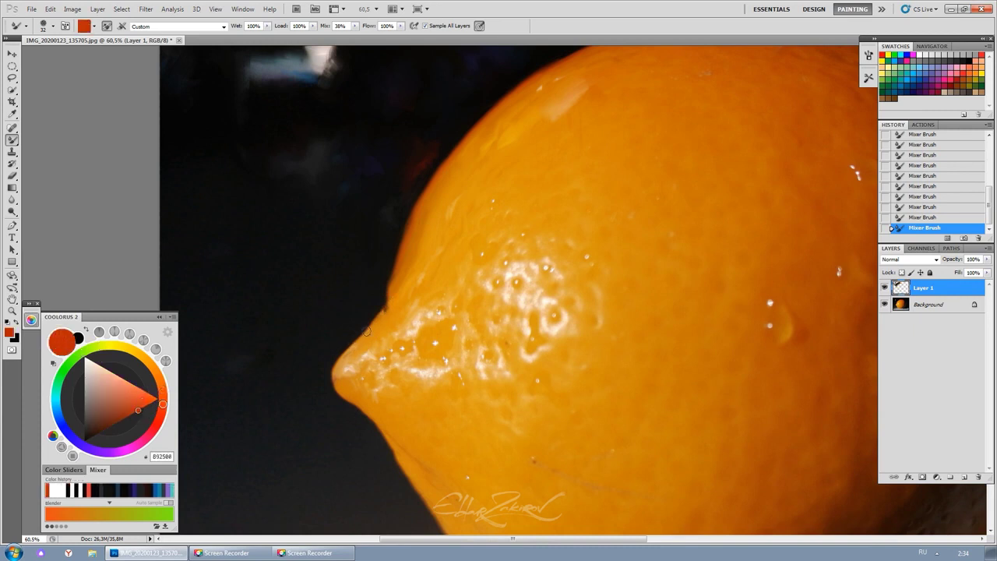
left_click_drag(362, 334, 380, 312)
Paint dark crimson along the upper outline of the lemon's tip
left_click(145, 434)
left_click(128, 416)
mouse_move(345, 343)
left_mouse_down()
mouse_move(314, 365)
mouse_move(326, 378)
left_mouse_up()
scroll(365, 321, "down", 1)
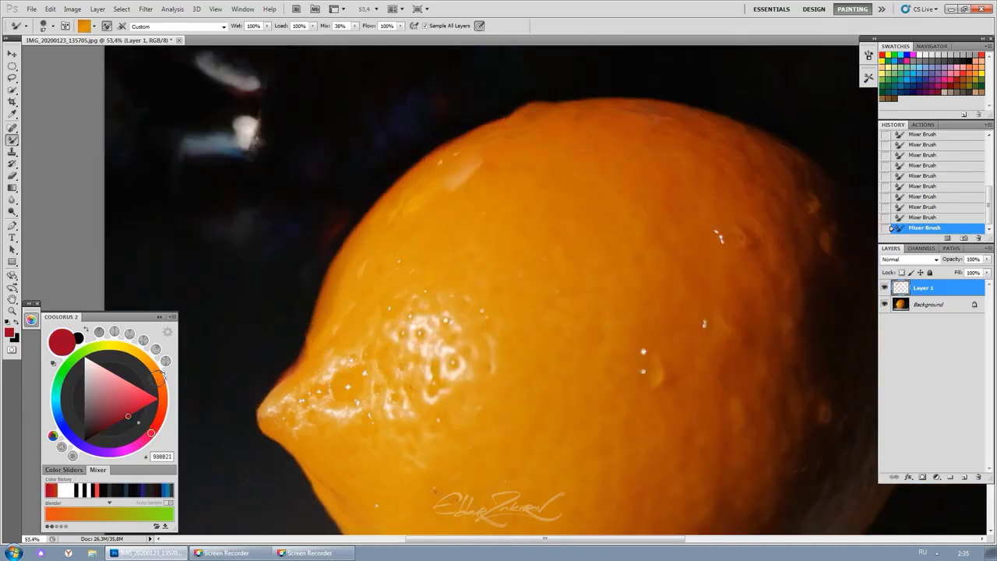
Paint bright yellow strokes just above the lemon's main glossy highlight and collapse the color wheel
left_click(115, 345)
left_click(158, 399)
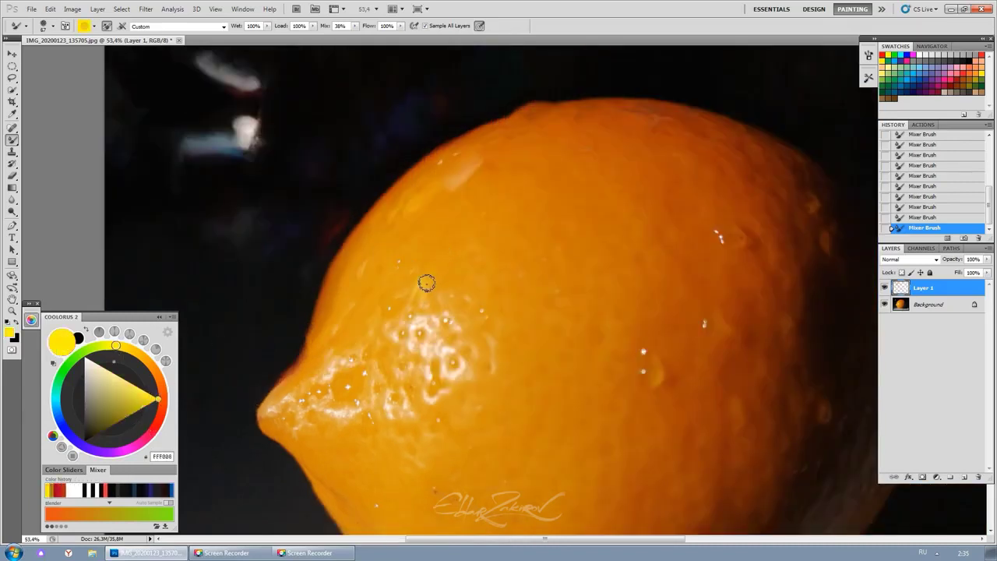
mouse_move(433, 282)
left_mouse_down()
mouse_move(452, 289)
mouse_move(447, 314)
mouse_move(436, 264)
mouse_move(448, 281)
mouse_move(423, 298)
mouse_move(429, 251)
mouse_move(454, 242)
mouse_move(412, 302)
left_mouse_up()
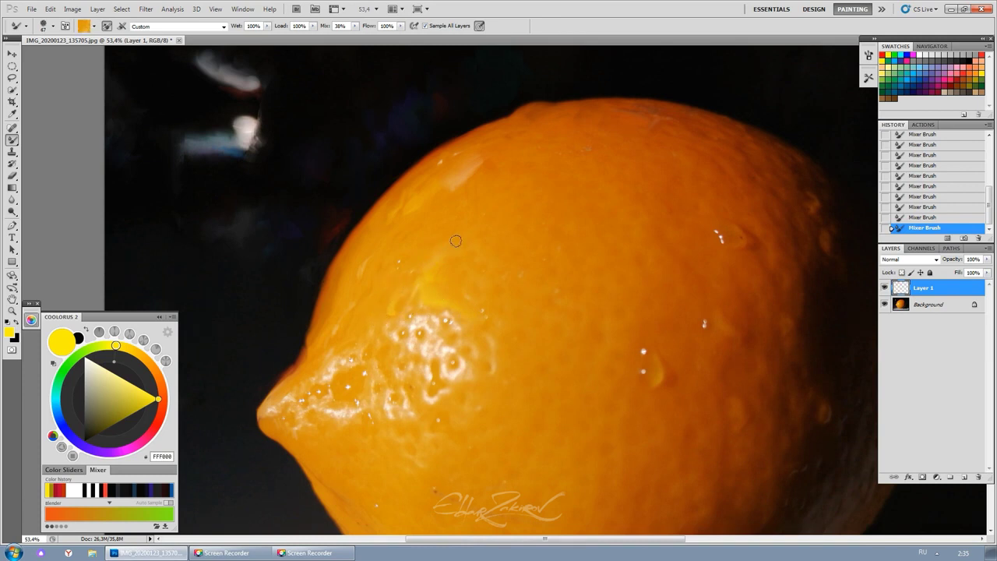
left_click(159, 317)
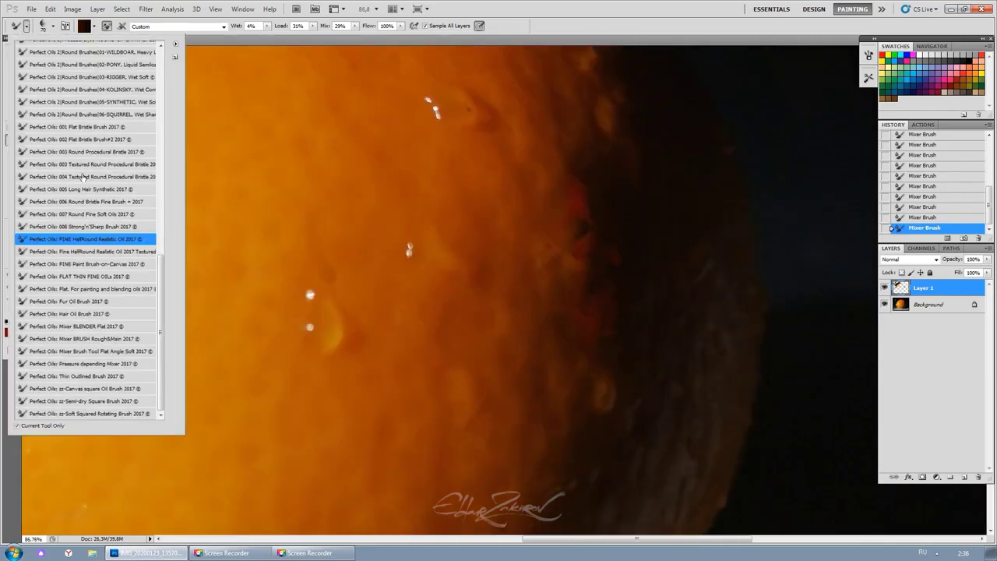
Blend the shadow boundary and the orange skin on the lemon's right side using colors sampled from the fruit
left_click(604, 256, "alt")
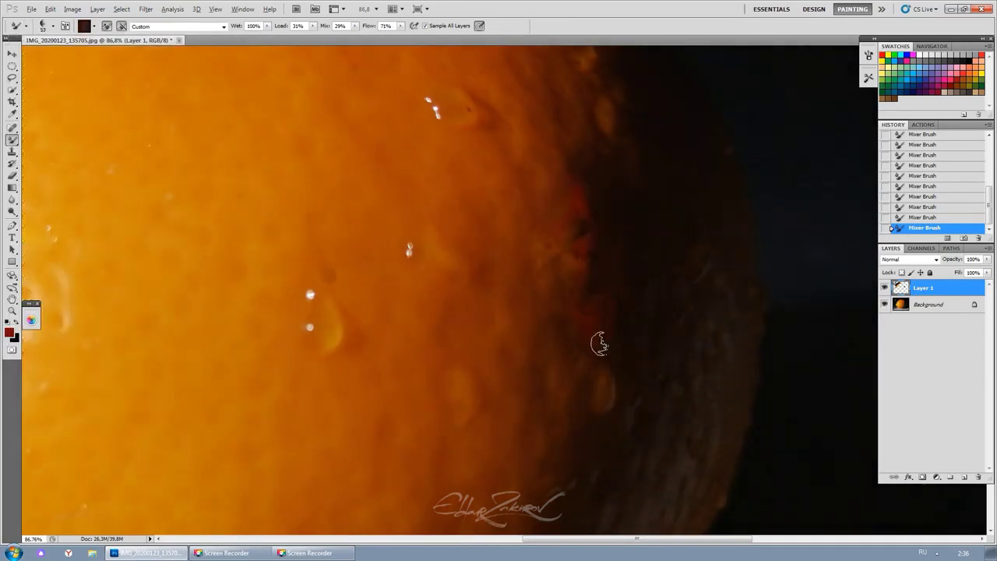
left_click_drag(564, 426, 559, 359)
left_click(496, 317, "alt")
left_click(463, 330, "alt")
left_click(304, 240, "alt")
left_click(338, 270, "alt")
left_click_drag(327, 295, 345, 242)
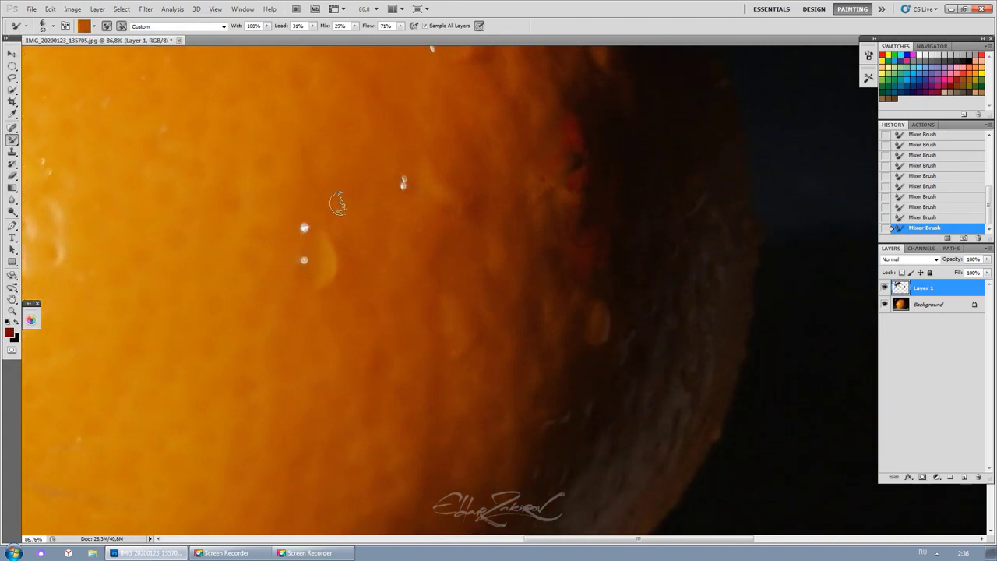
Paint a reddish touch beside the yellow droplet bump and repaint its glints as a vertical white streak
left_click(954, 76)
mouse_move(341, 253)
left_mouse_down()
mouse_move(341, 215)
mouse_move(362, 245)
left_mouse_up()
mouse_move(310, 274)
left_mouse_down()
mouse_move(305, 223)
mouse_move(347, 267)
left_mouse_up()
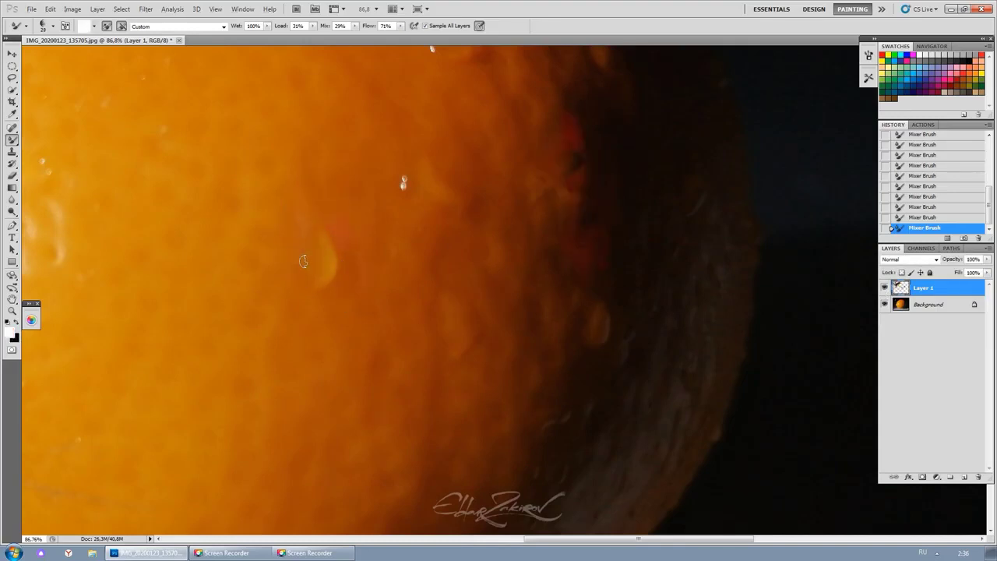
left_click_drag(306, 231, 304, 236)
Blend the orange skin around and above the droplet bump with sampled tones
scroll(369, 290, "down", 2)
left_click(403, 270, "alt")
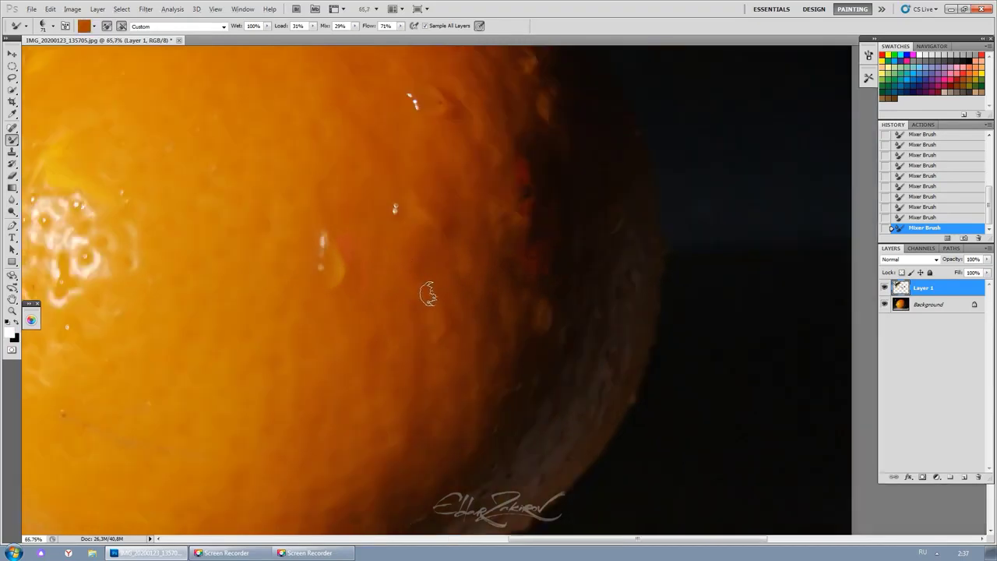
scroll(428, 293, "down", 1)
left_click(311, 263, "alt")
left_click(423, 160, "alt")
left_click_drag(375, 167, 352, 220)
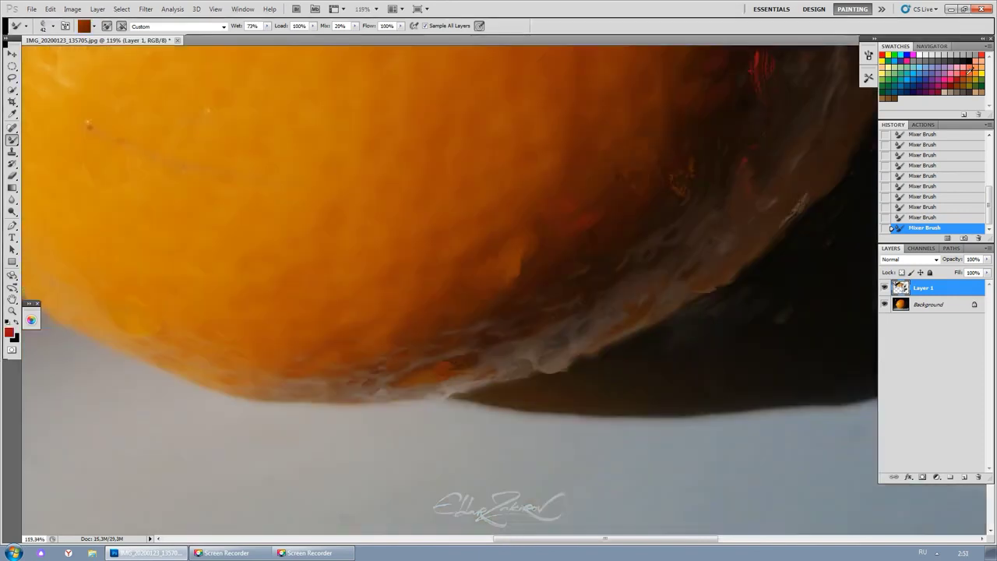
Add bright red touches near the lemon's bottom shadow and blend them using a smaller brush and sampled dark browns
left_click(427, 304)
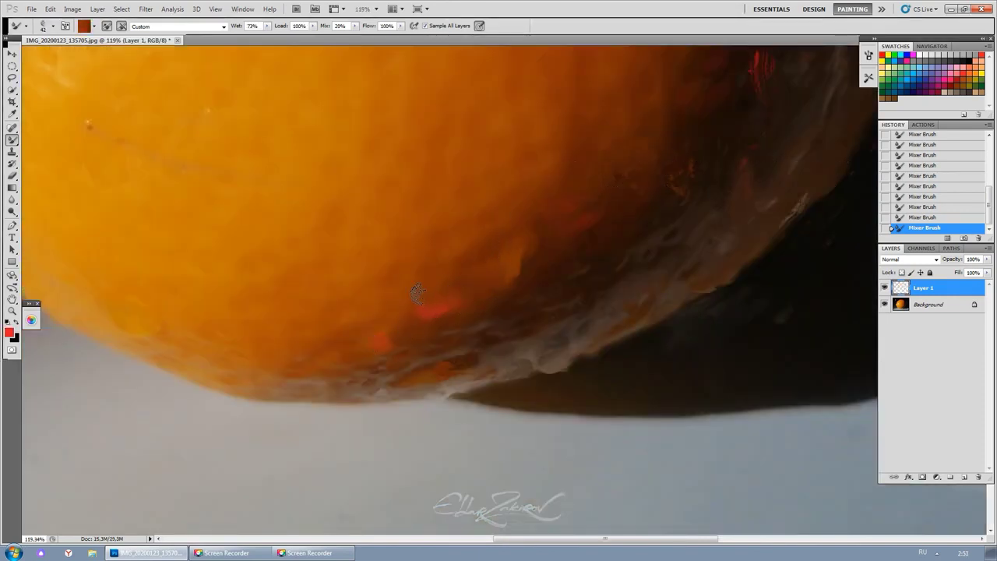
key("bracketleft")
left_click(527, 307, "alt")
left_click(546, 268, "alt")
left_click(549, 263, "alt")
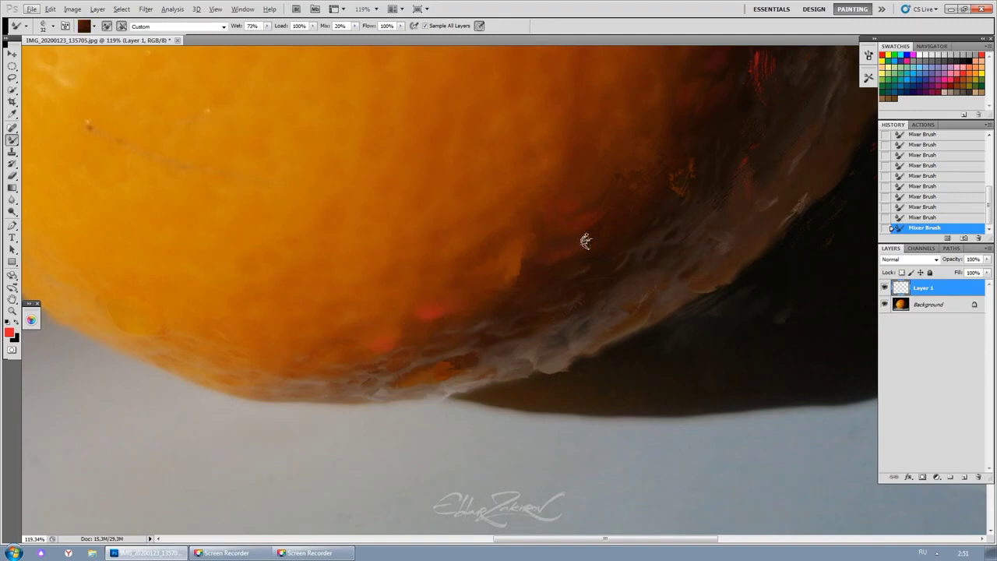
left_click(420, 303, "alt")
Paint light blue reflected-light strokes along the lemon's bottom edge
scroll(420, 304, "down", 5)
left_click(365, 420, "alt")
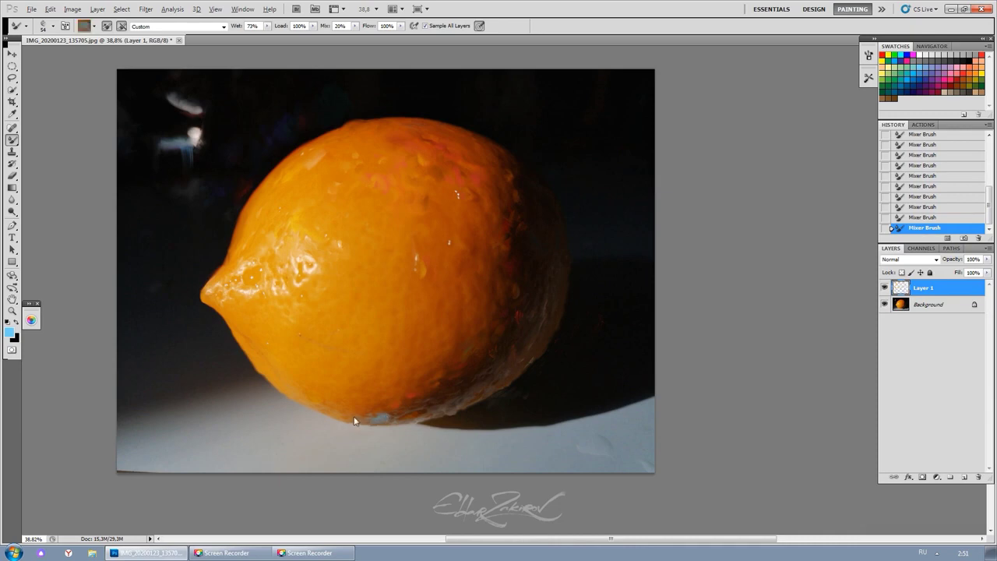
scroll(415, 417, "up", 5)
mouse_move(423, 387)
left_mouse_down()
mouse_move(352, 389)
mouse_move(282, 374)
mouse_move(345, 364)
mouse_move(319, 381)
left_mouse_up()
scroll(391, 343, "down", 2)
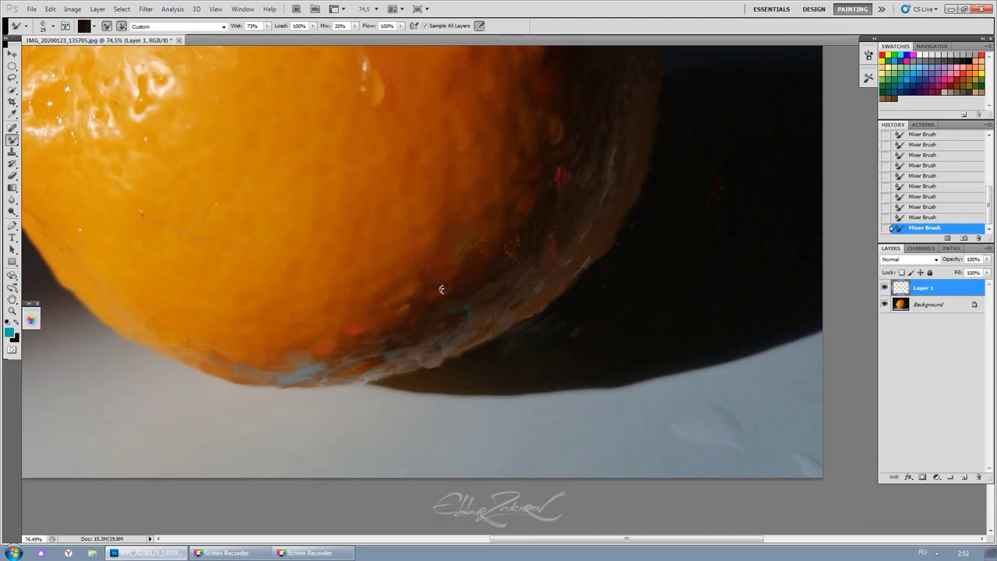
Pick a blue swatch and dab cool accents on the lemon's upper-right edge and into its shadow side
scroll(442, 288, "down", 2)
left_click(925, 70)
left_click(500, 120)
left_click(501, 123)
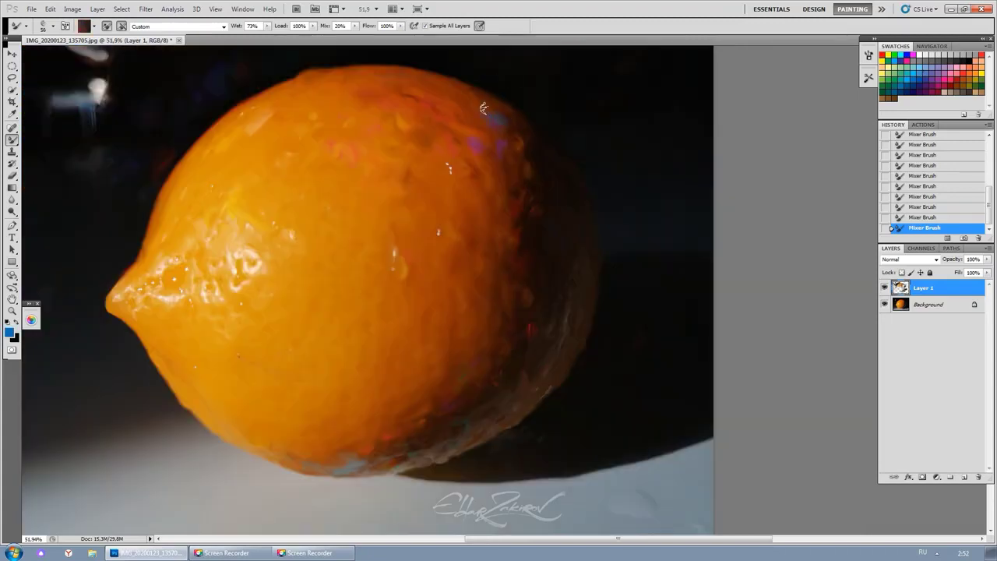
left_click(500, 130)
left_click_drag(539, 187, 556, 208)
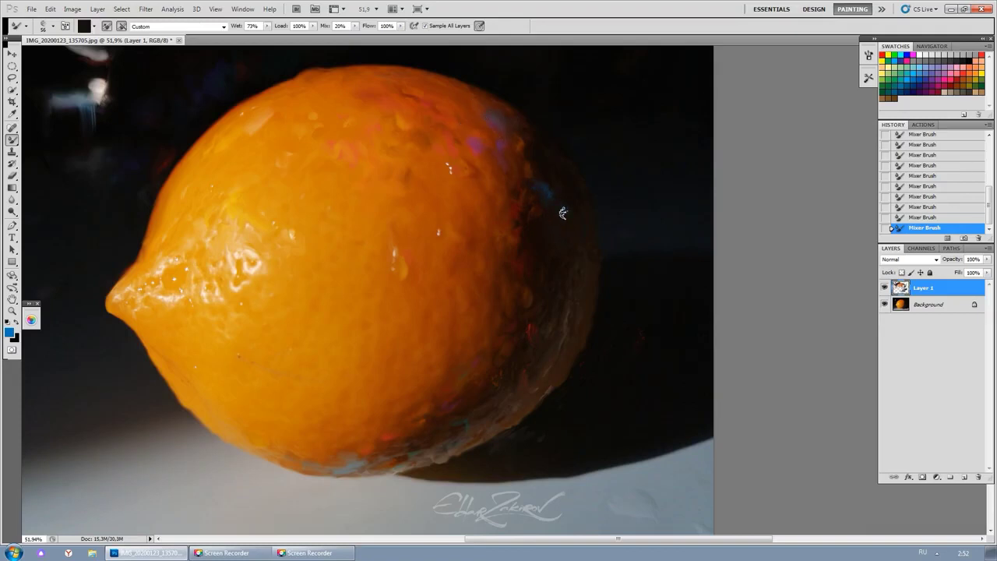
Enlarge the brush and paint a blue stroke in the dark background just beyond the lemon's right edge
key("bracketright")
key("bracketright")
key("bracketright")
key("bracketright")
key("bracketright")
left_click_drag(589, 205, 615, 199)
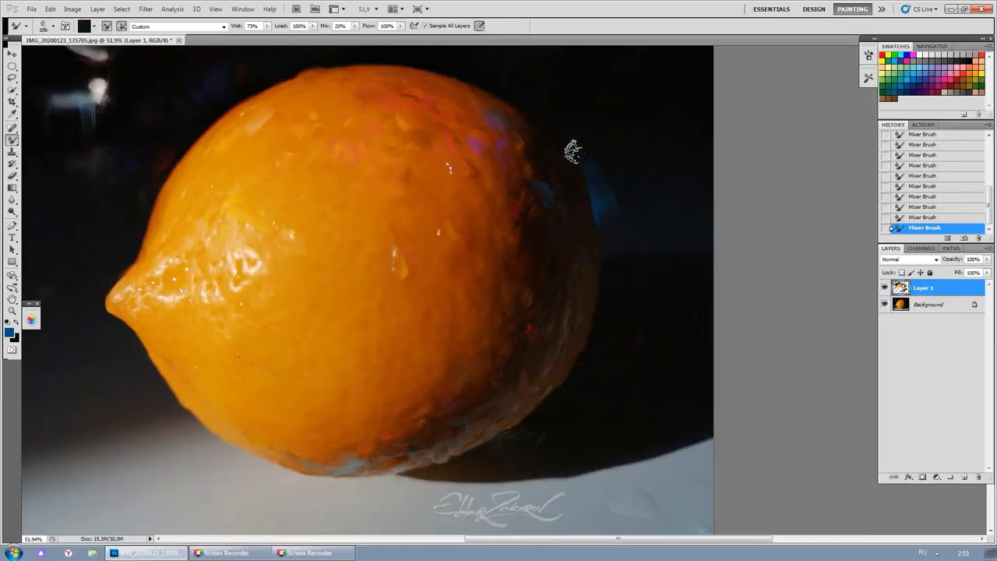
Paint teal and purple accents next to the blue stroke in the background right of the lemon
left_click(896, 88)
mouse_move(637, 196)
left_mouse_down()
mouse_move(629, 257)
mouse_move(620, 248)
mouse_move(632, 213)
mouse_move(607, 244)
left_mouse_up()
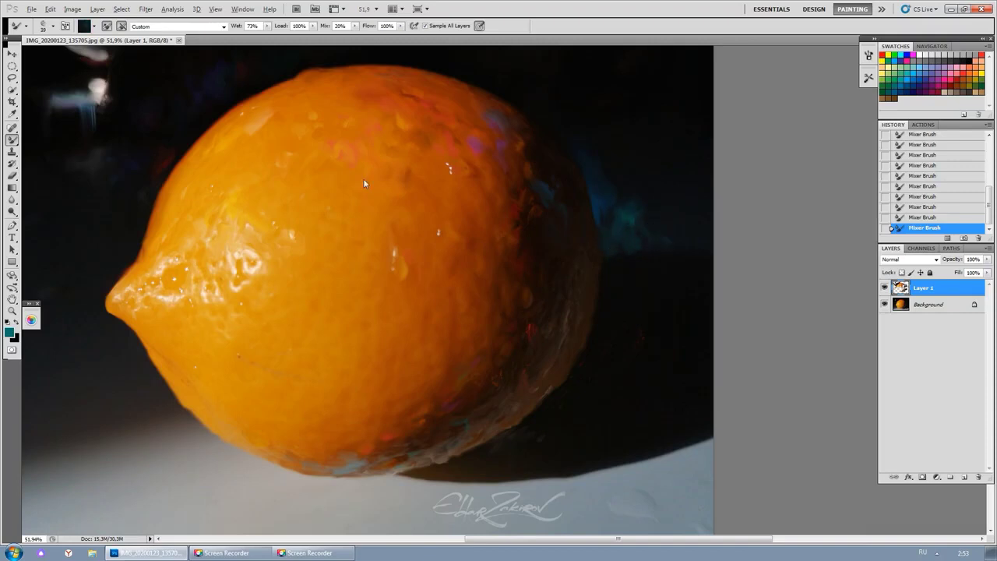
left_click(928, 79)
left_click_drag(629, 226, 640, 224)
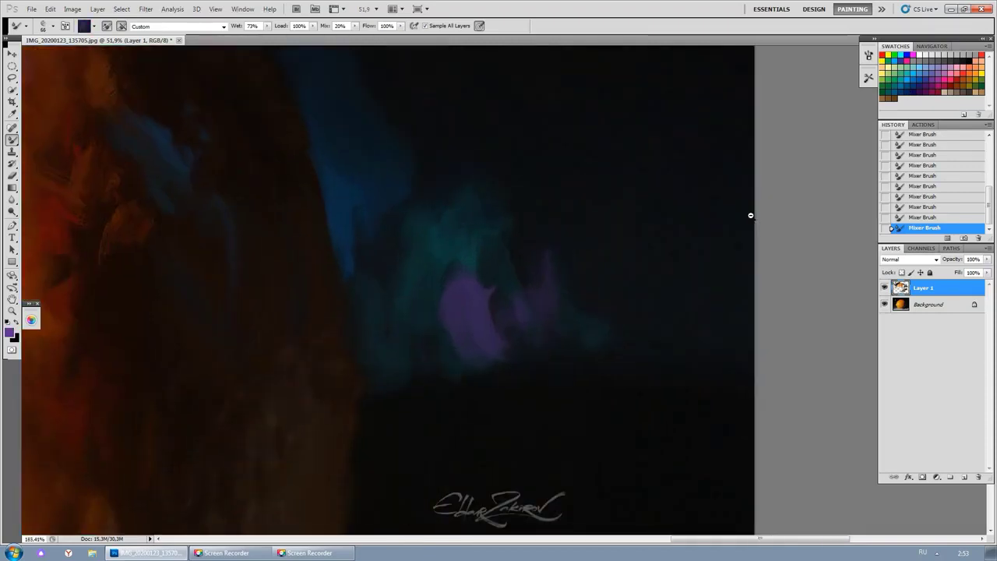
scroll(633, 226, "up", 5)
scroll(538, 382, "down", 5)
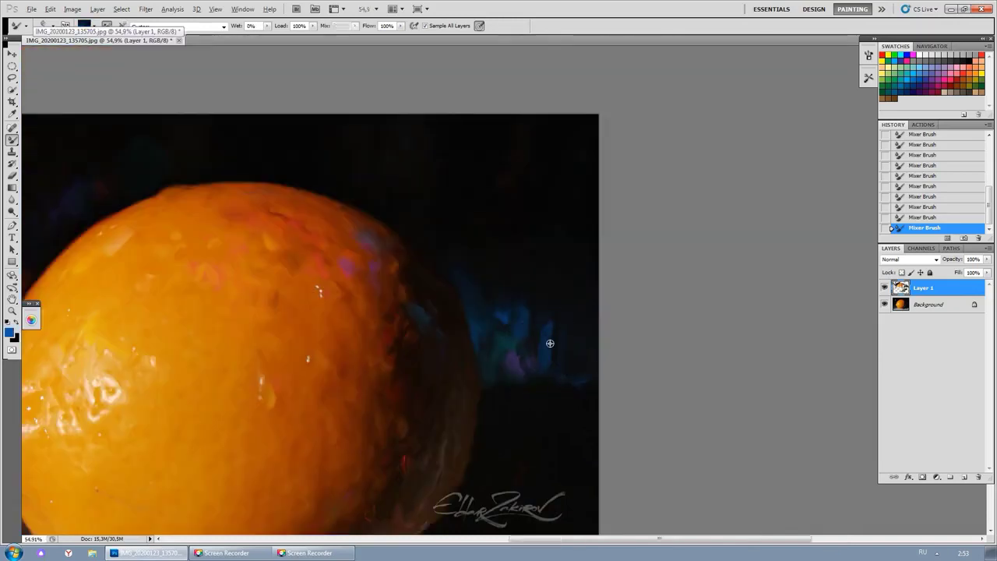
scroll(565, 347, "up", 3)
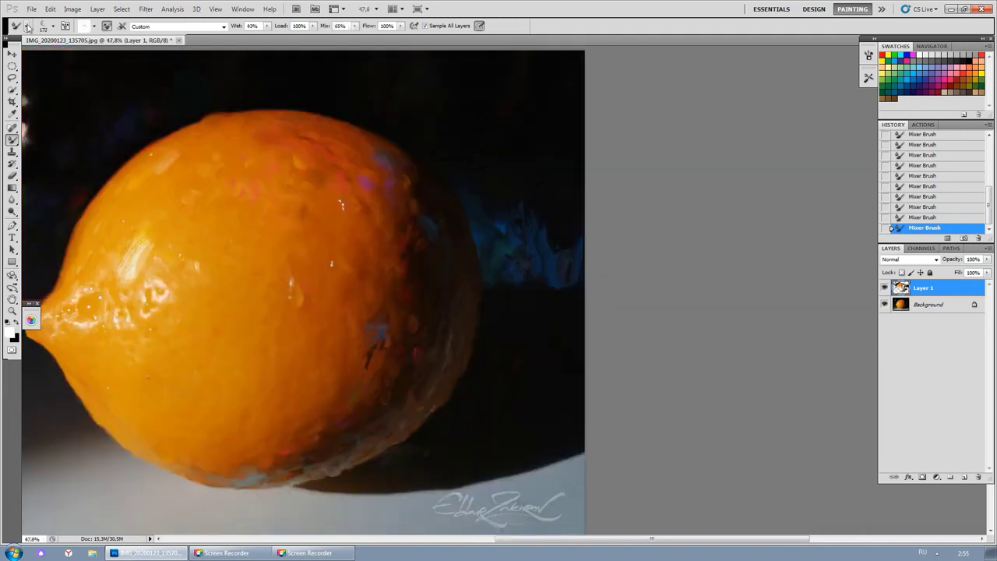
Switch to another Mixer Brush preset and paint textured strokes where the lit skin meets the shadow on the right side
left_click(17, 26)
left_click(95, 345)
left_click(321, 297)
scroll(329, 292, "up", 2)
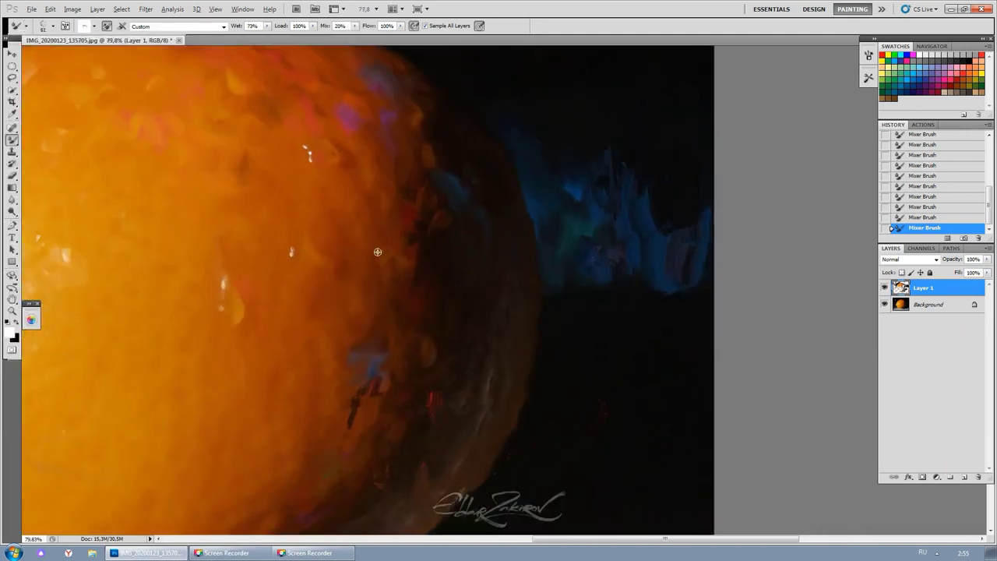
mouse_move(366, 206)
left_mouse_down()
mouse_move(323, 208)
mouse_move(340, 231)
mouse_move(335, 251)
mouse_move(326, 214)
mouse_move(344, 241)
mouse_move(353, 231)
mouse_move(348, 253)
mouse_move(337, 253)
mouse_move(358, 300)
left_mouse_up()
left_click(355, 302, "alt")
Build up pale and orange skin texture between the small glints and the lemon's shadow side
mouse_move(357, 226)
left_mouse_down()
mouse_move(330, 174)
mouse_move(358, 226)
mouse_move(356, 201)
mouse_move(325, 165)
mouse_move(362, 234)
left_mouse_up()
left_click_drag(354, 304, 359, 272)
scroll(360, 273, "down", 4)
scroll(333, 232, "up", 2)
mouse_move(333, 231)
left_mouse_down()
mouse_move(368, 242)
mouse_move(359, 230)
mouse_move(347, 241)
mouse_move(369, 247)
mouse_move(383, 236)
mouse_move(393, 274)
left_mouse_up()
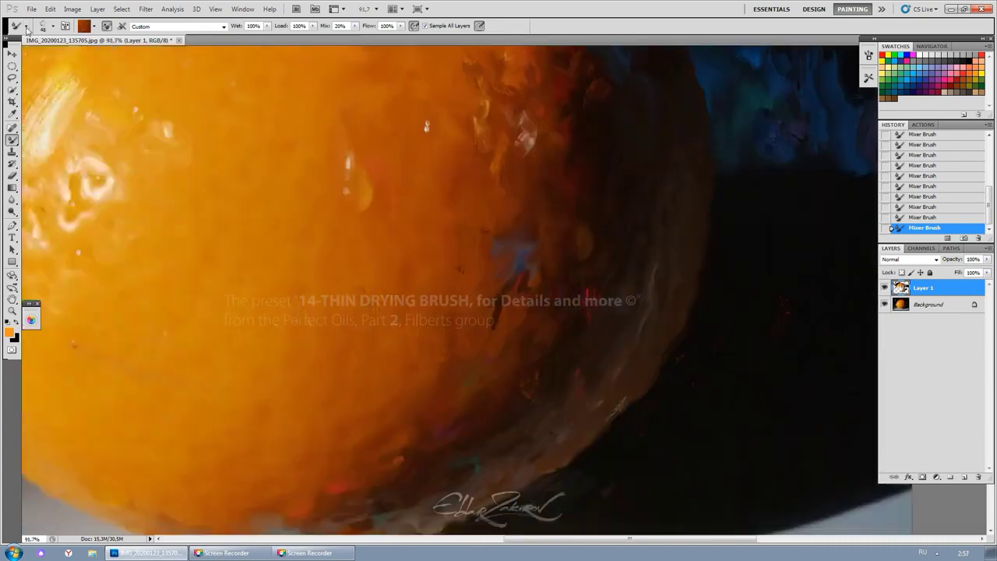
Switch to the 01-SOFTISSIMO, Soft Wet Load preset and paint orange strokes on the lemon's lower skin beside the shadow side
mouse_move(401, 375)
left_mouse_down()
mouse_move(445, 360)
mouse_move(444, 331)
mouse_move(423, 398)
mouse_move(423, 345)
mouse_move(455, 344)
mouse_move(436, 322)
mouse_move(469, 327)
mouse_move(451, 363)
mouse_move(448, 353)
left_mouse_up()
left_click(16, 25)
double_click(97, 383)
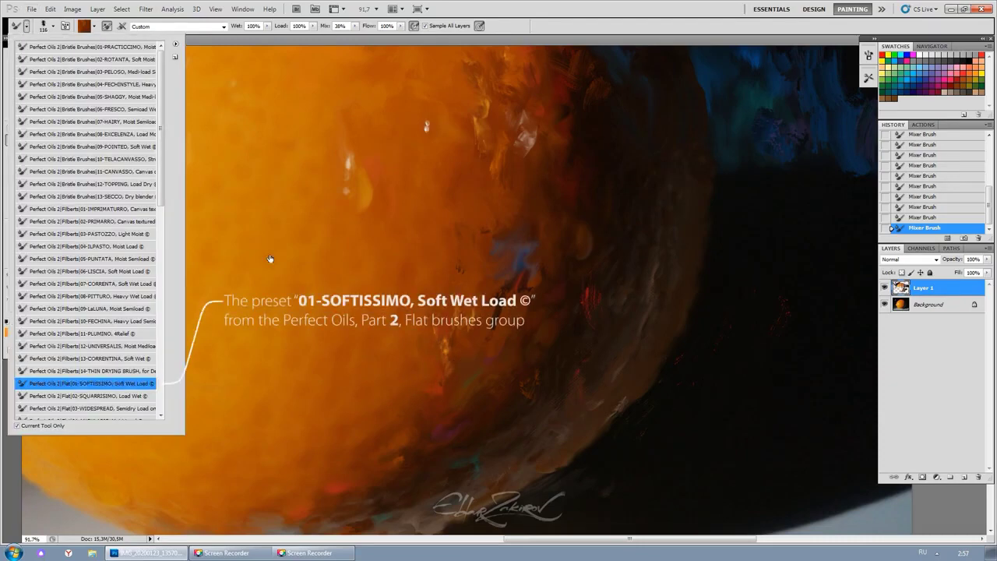
key("ctrl+0")
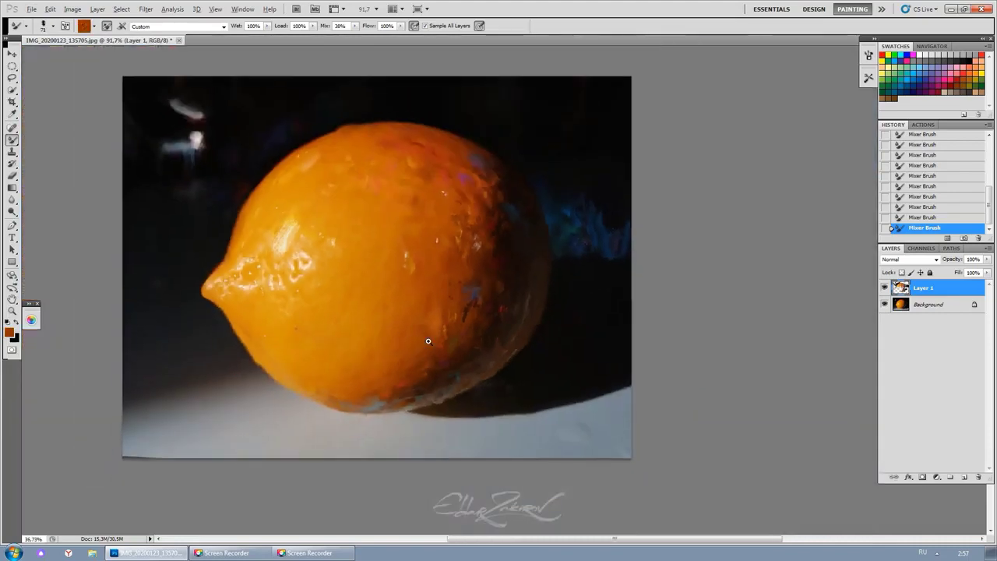
left_click(423, 122, "alt")
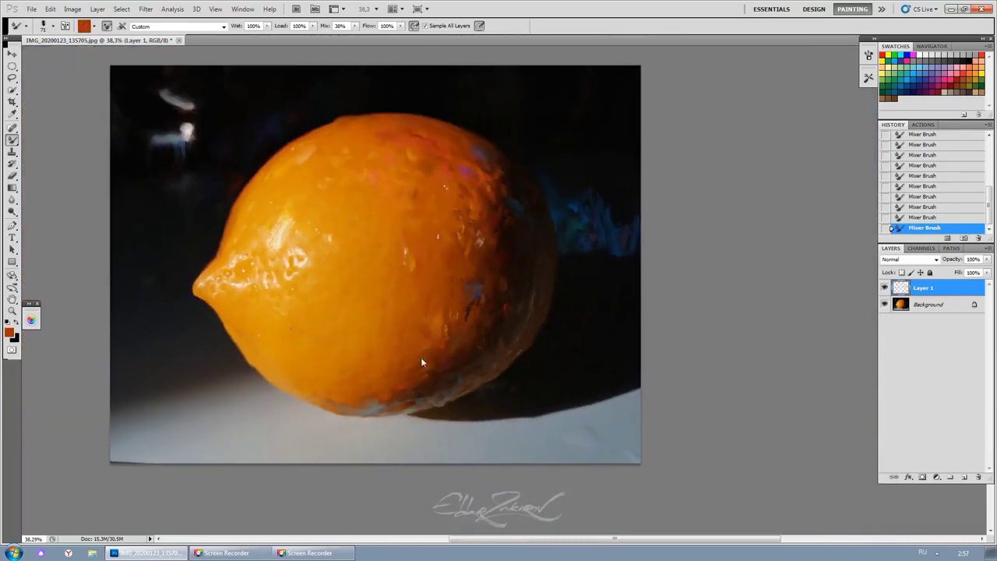
left_click(964, 73)
left_click(358, 365, "alt")
left_click_drag(414, 375, 404, 387)
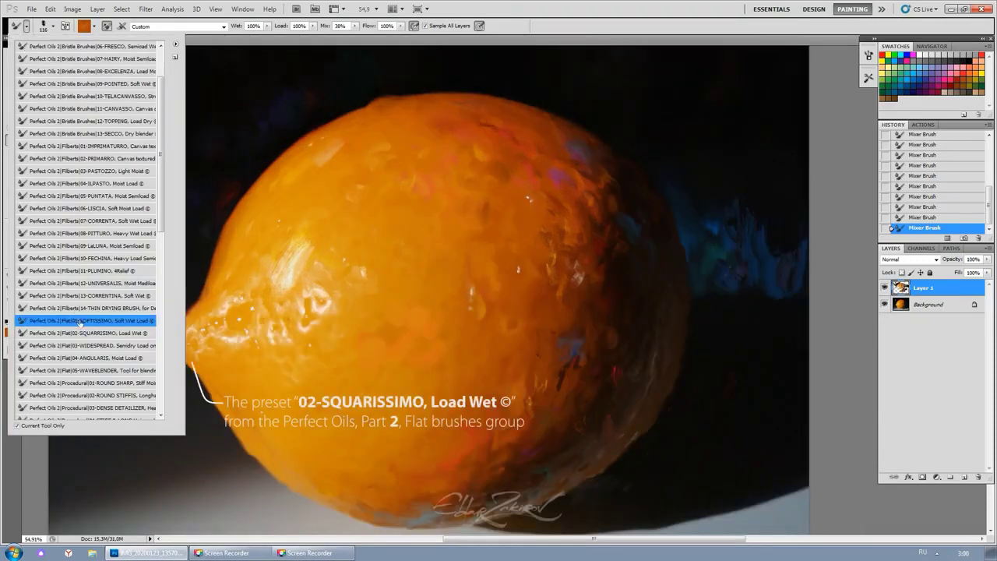
Use the 02-SQUARISSIMO, Load Wet preset to paint blocky orange strokes across the lemon's lower middle and bottom
mouse_move(461, 351)
left_mouse_down()
mouse_move(423, 419)
mouse_move(398, 392)
left_mouse_up()
mouse_move(359, 482)
left_mouse_down()
mouse_move(319, 485)
mouse_move(353, 473)
mouse_move(375, 489)
mouse_move(310, 451)
mouse_move(348, 462)
left_mouse_up()
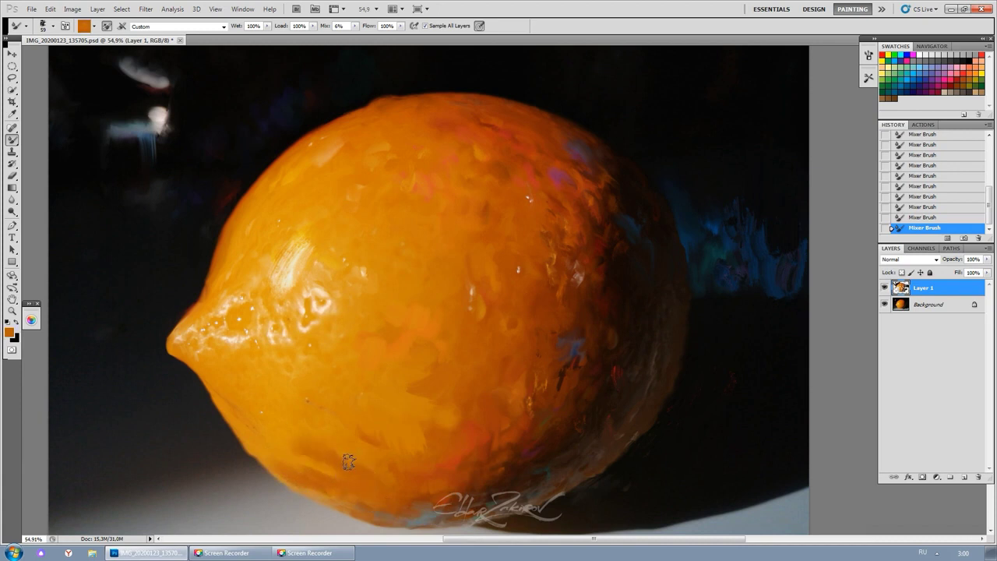
left_click(405, 489, "alt")
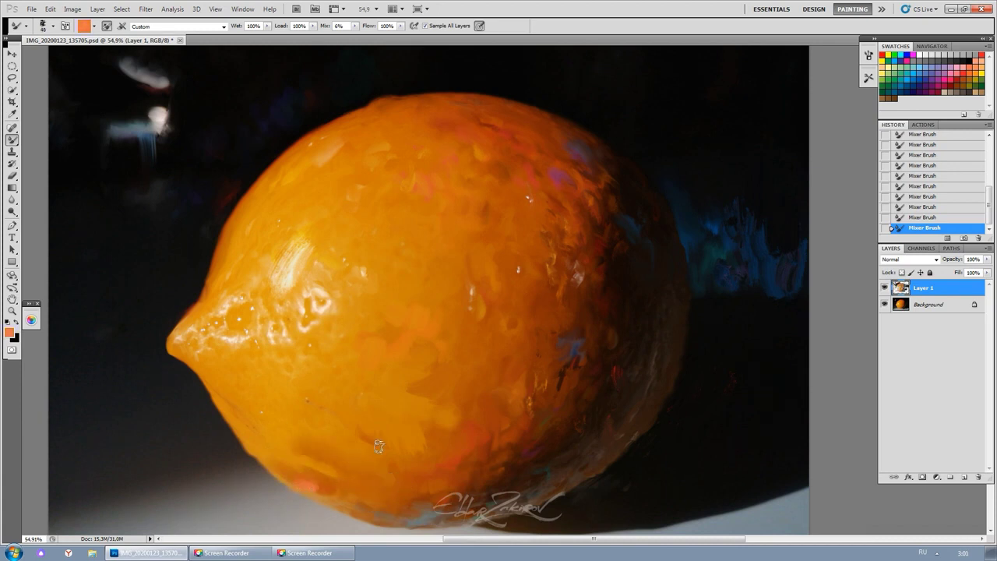
scroll(379, 447, "down", 2)
left_click_drag(319, 418, 389, 440)
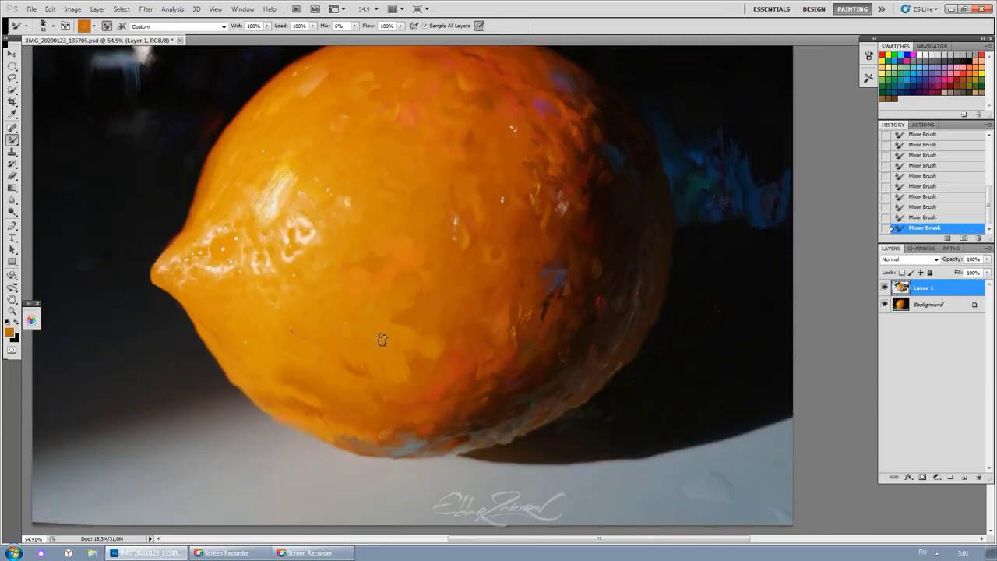
Paint red-orange, yellow-green and grayish accents on the lemon's lower-left skin below the tip
left_click(956, 70)
mouse_move(264, 355)
left_mouse_down()
mouse_move(300, 363)
mouse_move(238, 338)
left_mouse_up()
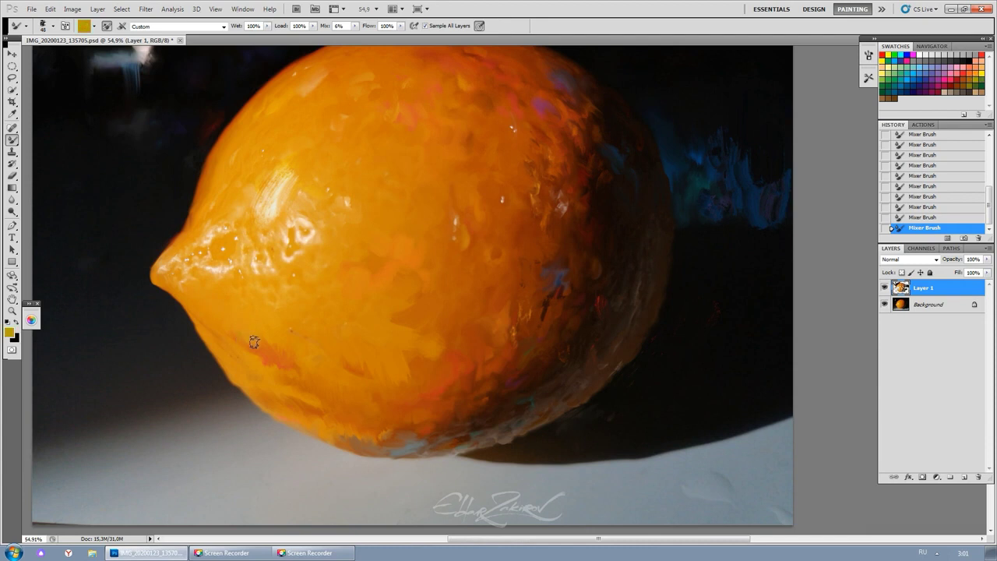
left_click_drag(279, 358, 233, 343)
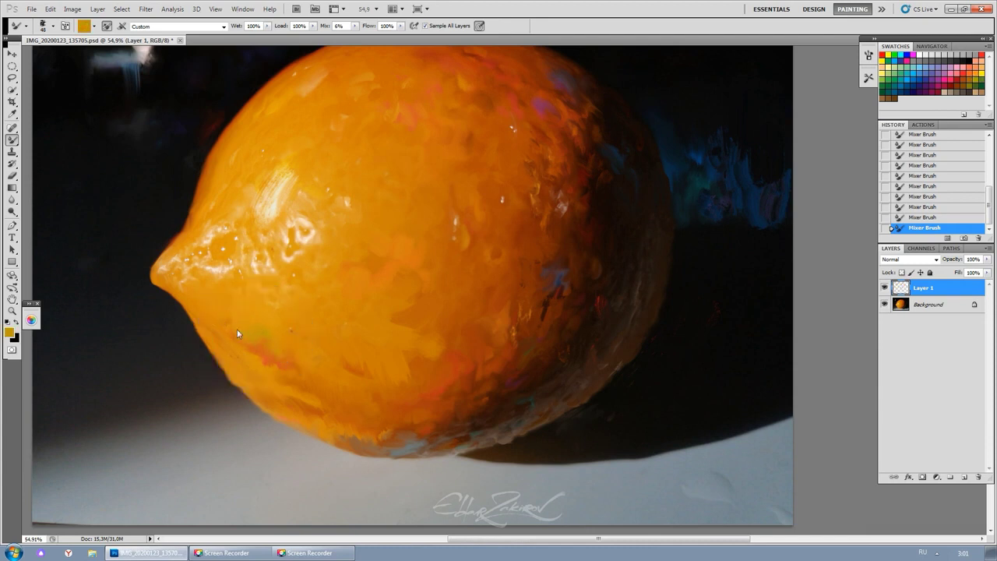
left_click(184, 237, "alt")
left_click(186, 292, "alt")
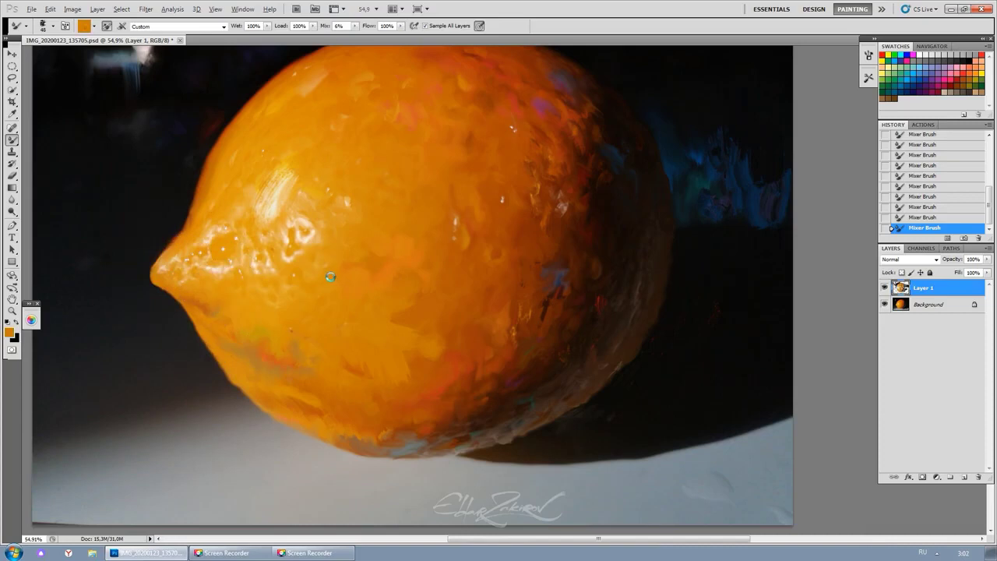
Sample orange and brown skin tones, paint darker dabs on the lemon's lower middle, and undo the last stroke
scroll(354, 346, "down", 1)
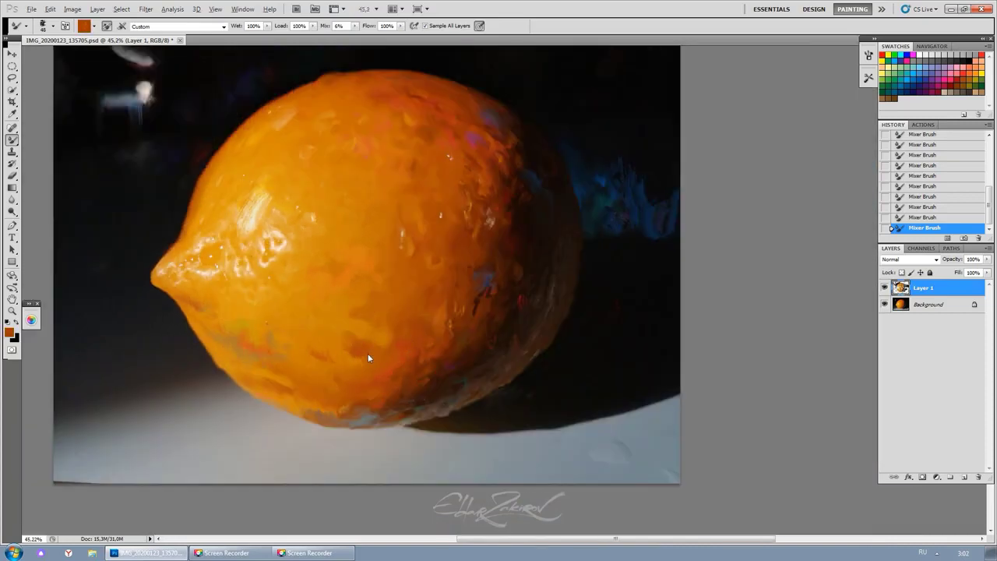
left_click(360, 357, "alt")
left_click(367, 358, "alt")
left_click(377, 347, "alt")
key("0")
scroll(387, 343, "up", 1)
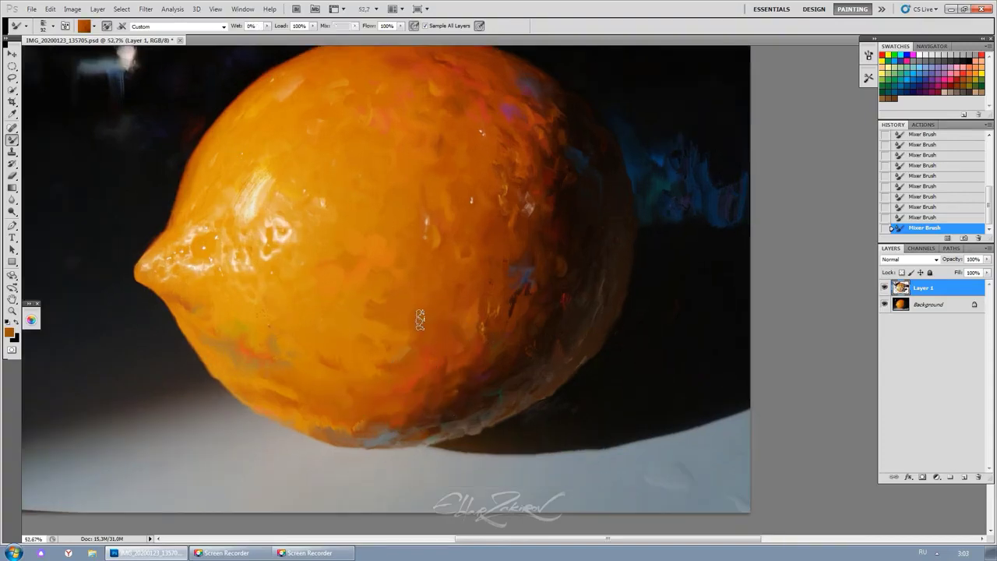
left_click_drag(425, 282, 413, 297)
key("ctrl+z")
Switch to the 05-WAVEBLENDER, Tool for blending preset and blend the skin just below the highlights near the tip
left_click(27, 27)
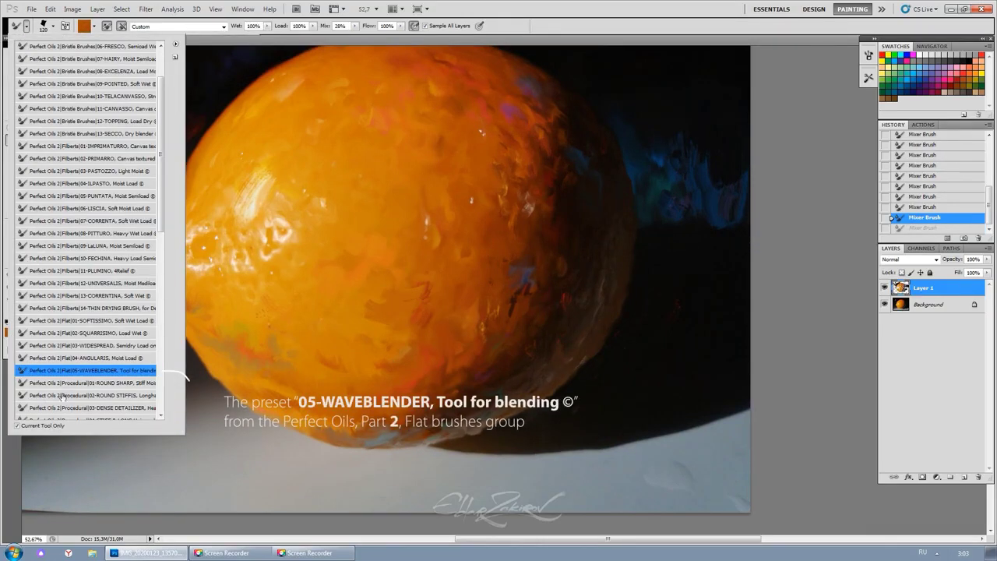
left_click(209, 330)
left_click_drag(254, 299, 259, 292)
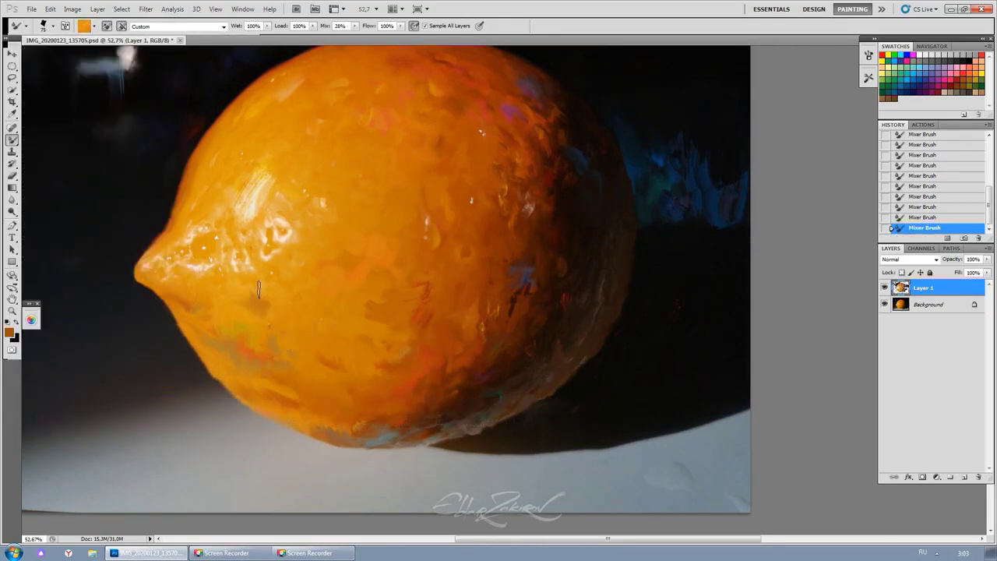
Sample the background tones, reduce the brush size, and blend the soft shadow edge on the tabletop left of the lemon
left_click(144, 392, "alt")
left_click(196, 393, "alt")
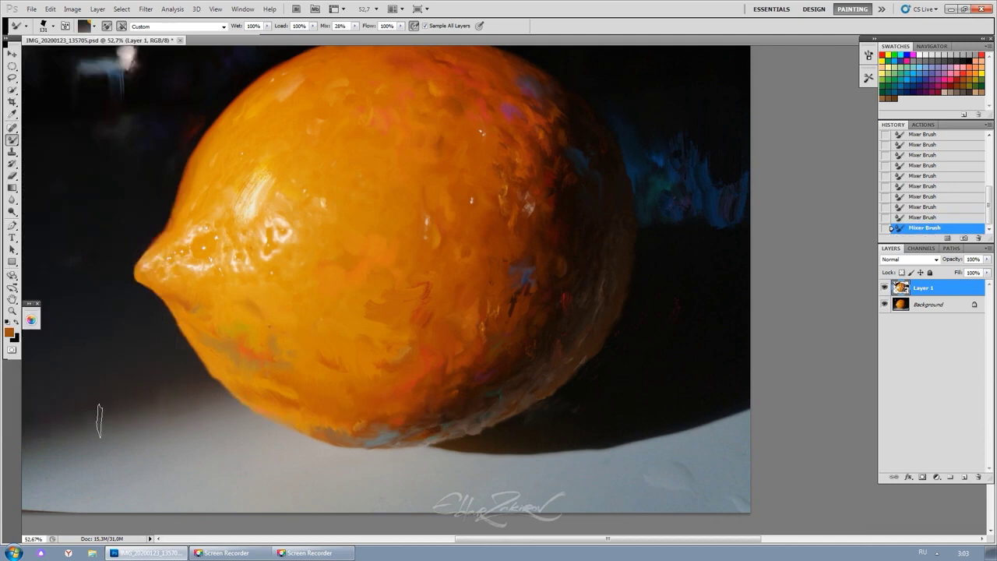
key("bracketleft")
key("bracketleft")
key("bracketleft")
mouse_move(125, 402)
left_mouse_down()
mouse_move(87, 442)
mouse_move(91, 420)
mouse_move(100, 431)
mouse_move(77, 430)
left_mouse_up()
Break up the tabletop's shadow edge with smoky gray strokes running up to the lemon's lower-left contour
left_click(13, 27)
left_click(73, 366)
left_click(96, 380)
left_click(71, 433)
left_click_drag(71, 433, 170, 387)
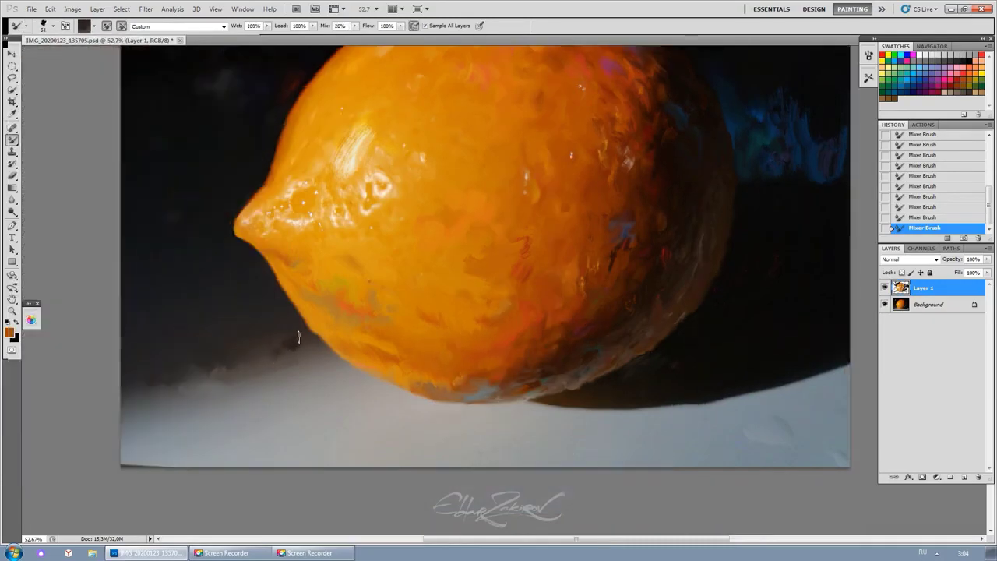
mouse_move(274, 346)
left_mouse_down()
mouse_move(301, 353)
mouse_move(281, 357)
left_mouse_up()
Work over the far-left shadow edge and add blue accents from a blue swatch in the tabletop's left corner
mouse_move(155, 402)
left_mouse_down()
mouse_move(130, 417)
mouse_move(136, 423)
mouse_move(166, 396)
left_mouse_up()
left_click(926, 77)
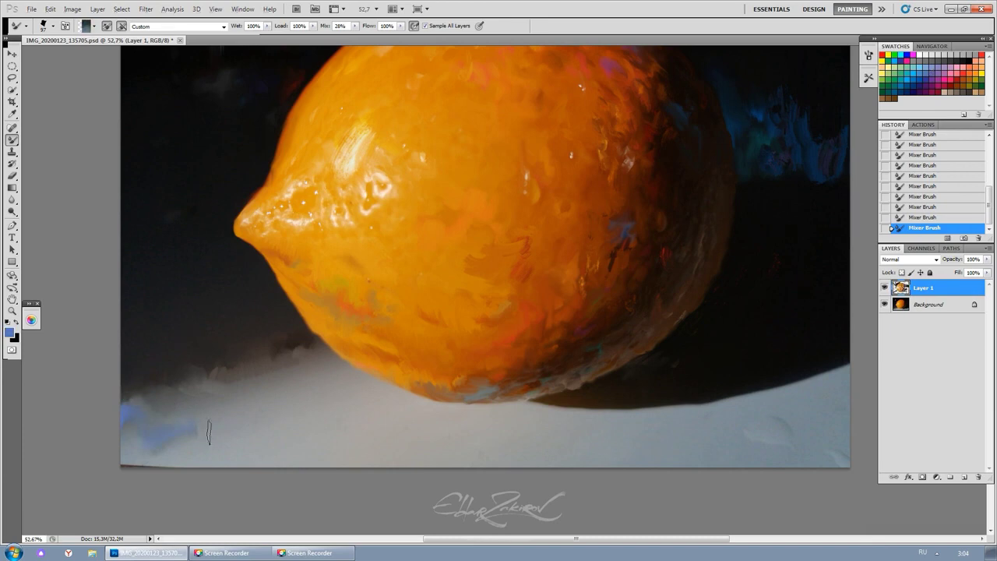
left_click_drag(188, 441, 200, 412)
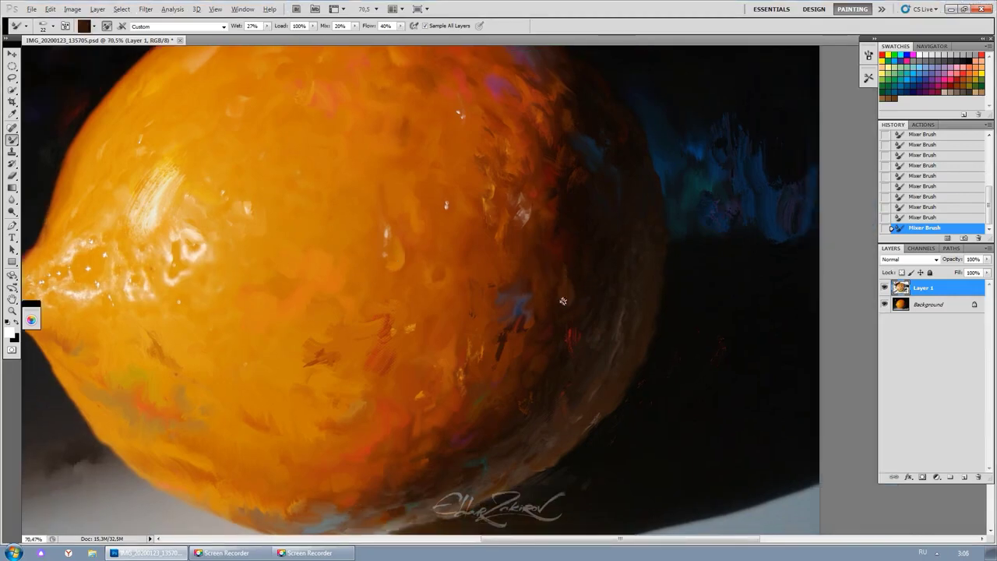
Sample colors from the highlights and the drip-shaped glint, and paint bright touches around the glints in the lemon's middle
scroll(568, 282, "down", 5)
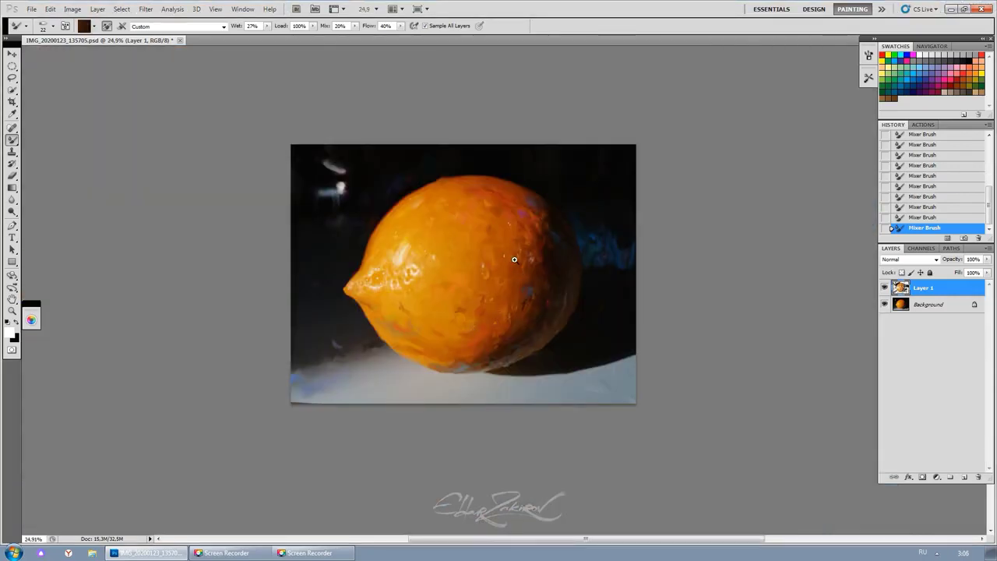
scroll(514, 260, "up", 3)
left_click(326, 282, "alt")
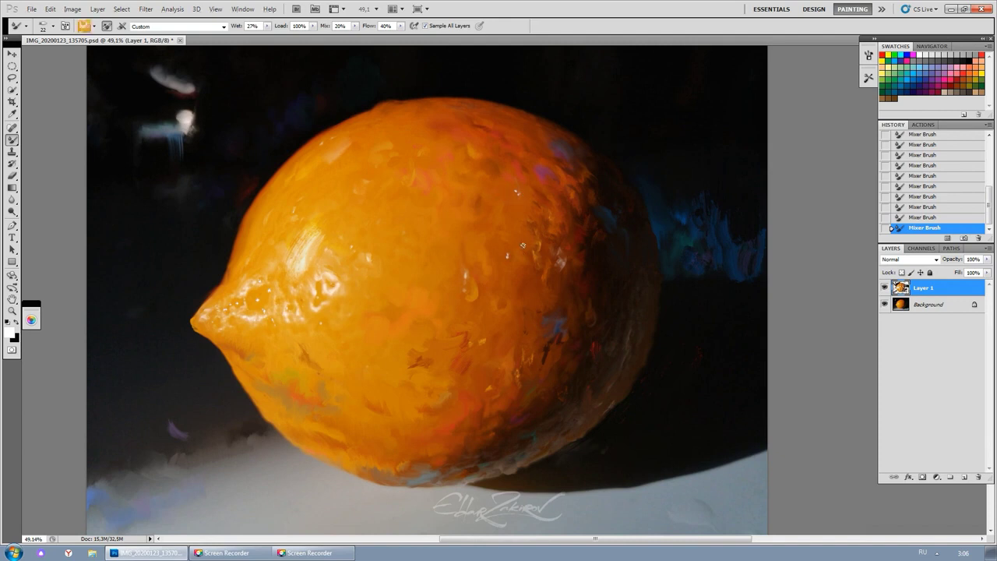
left_click(329, 274, "alt")
left_click(471, 278, "alt")
left_click_drag(459, 268, 456, 258)
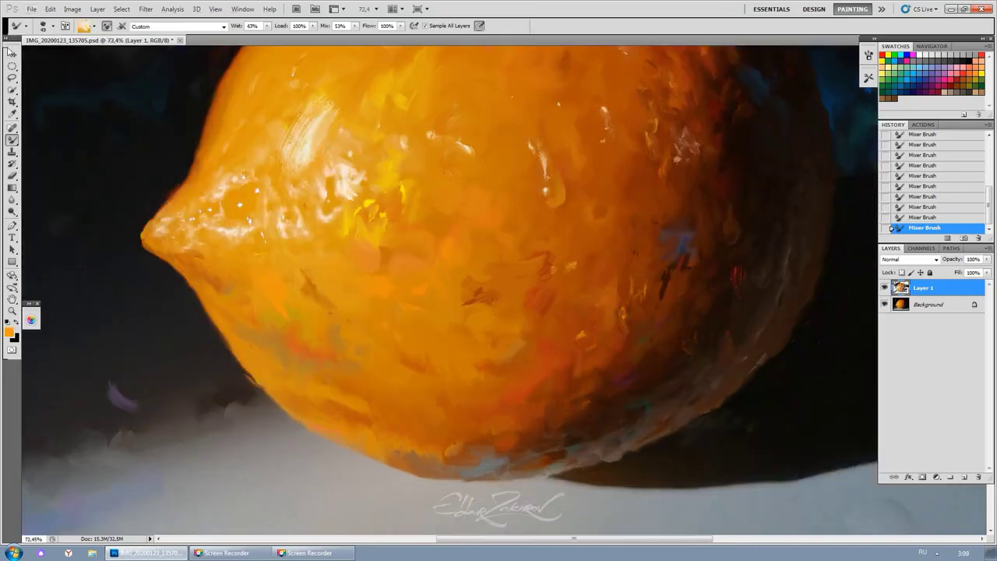
Switch to the 001 Flat Bristle Brush 2017 preset and soften the highlights near the lemon's tip with sampled oranges
left_click(23, 26)
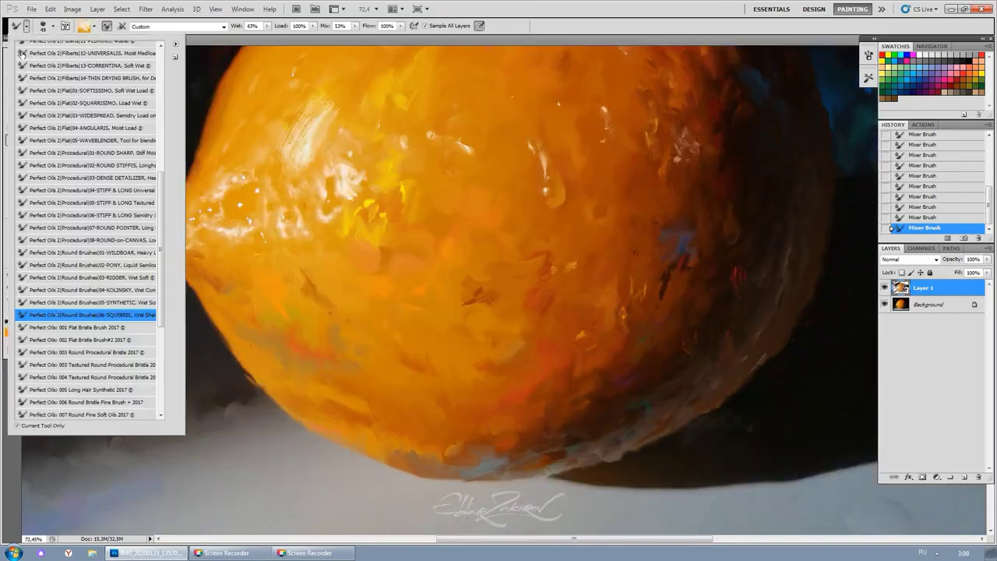
left_click(96, 327)
left_click(272, 275)
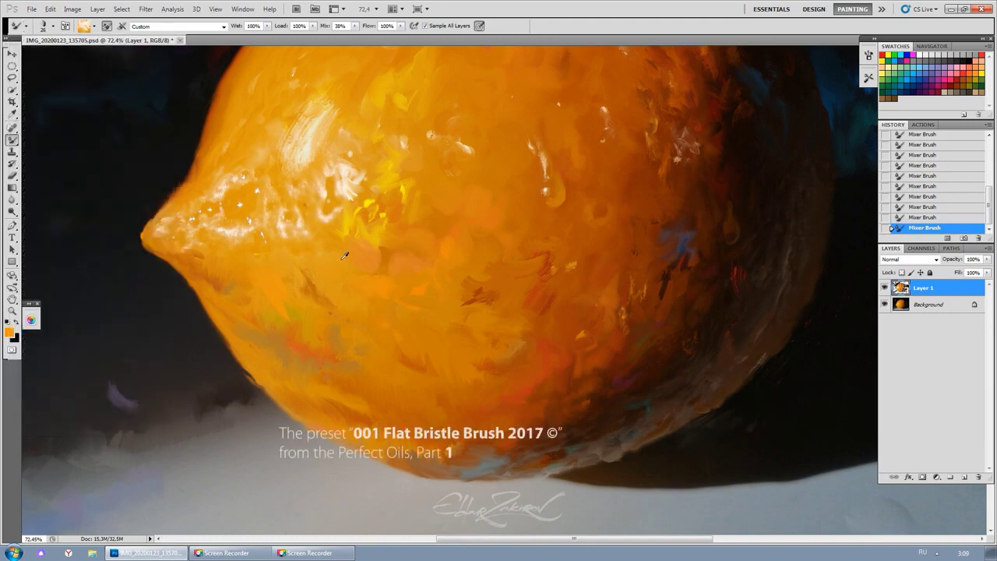
mouse_move(306, 231)
left_mouse_down()
mouse_move(290, 211)
mouse_move(251, 223)
mouse_move(323, 231)
mouse_move(346, 167)
left_mouse_up()
left_click(394, 162, "alt")
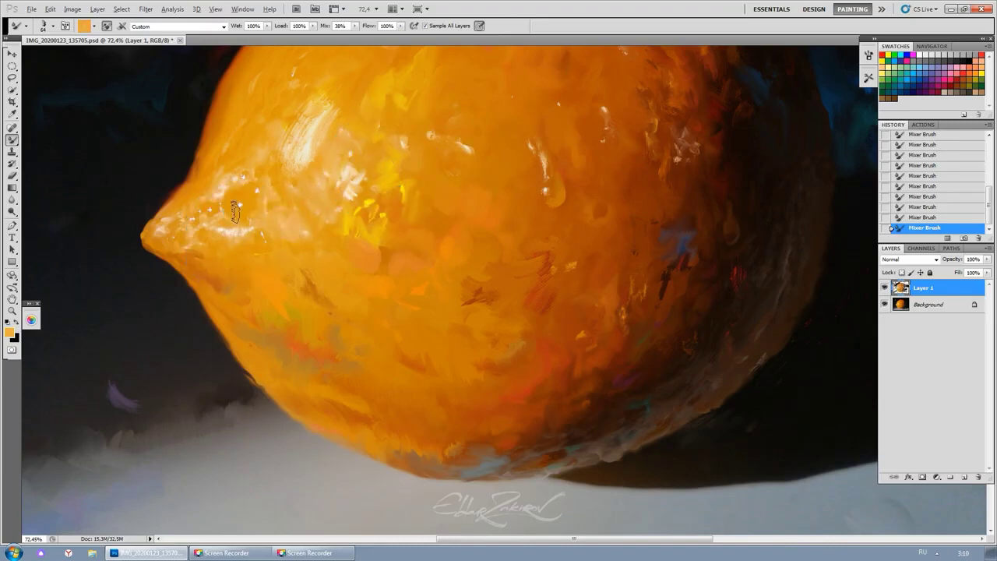
left_click(230, 207, "alt")
Switch to the 002 Flat Bristle Brush#2 2017 preset and paint yellow and orange strokes around the central highlights
left_click(887, 55)
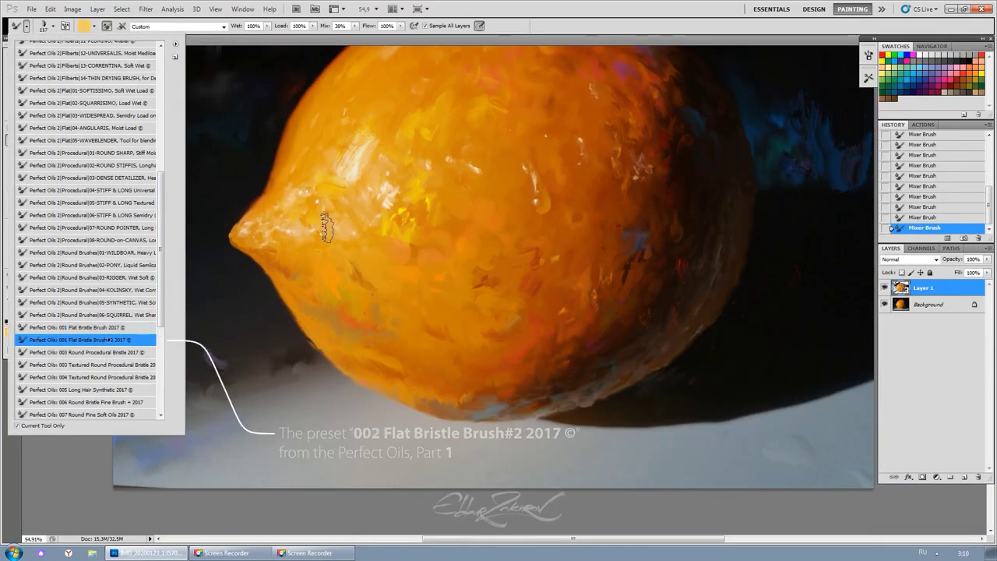
key("Escape")
left_click(323, 178, "alt")
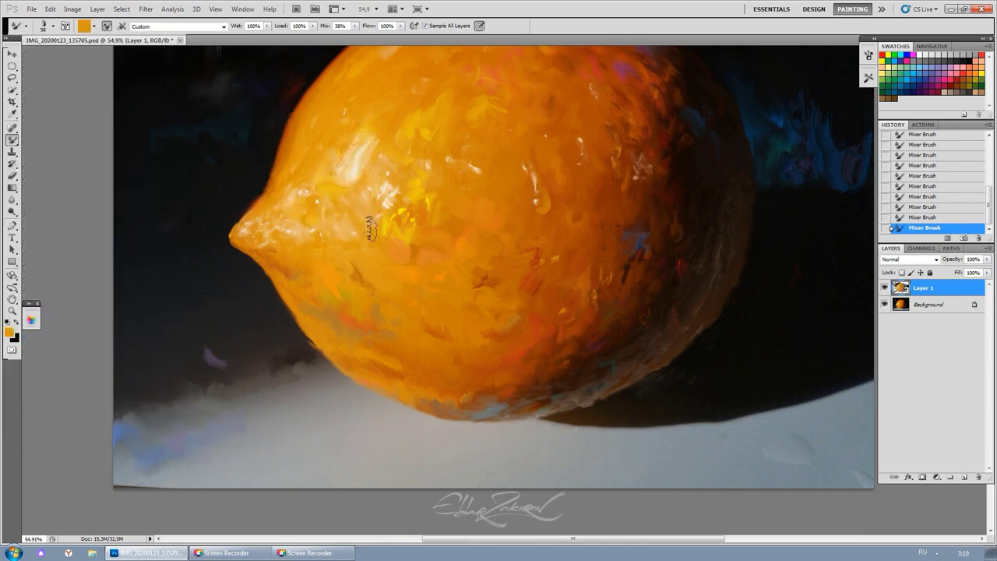
left_click(423, 200)
left_click(425, 187, "alt")
left_click(492, 178, "alt")
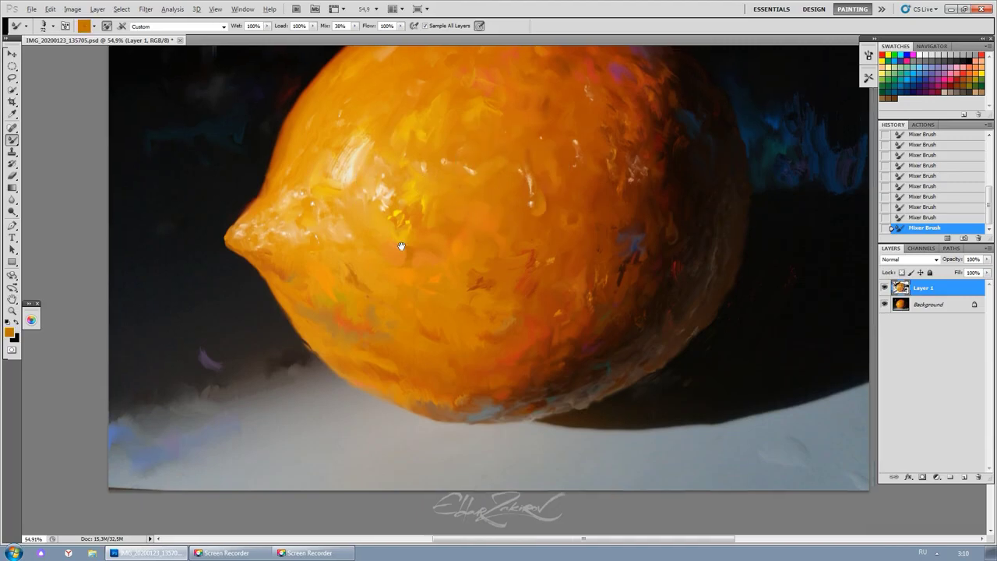
Sample a darker orange and paint bristly strokes on the skin just below the lemon's tip
left_click_drag(453, 224, 358, 267)
left_click(215, 298, "alt")
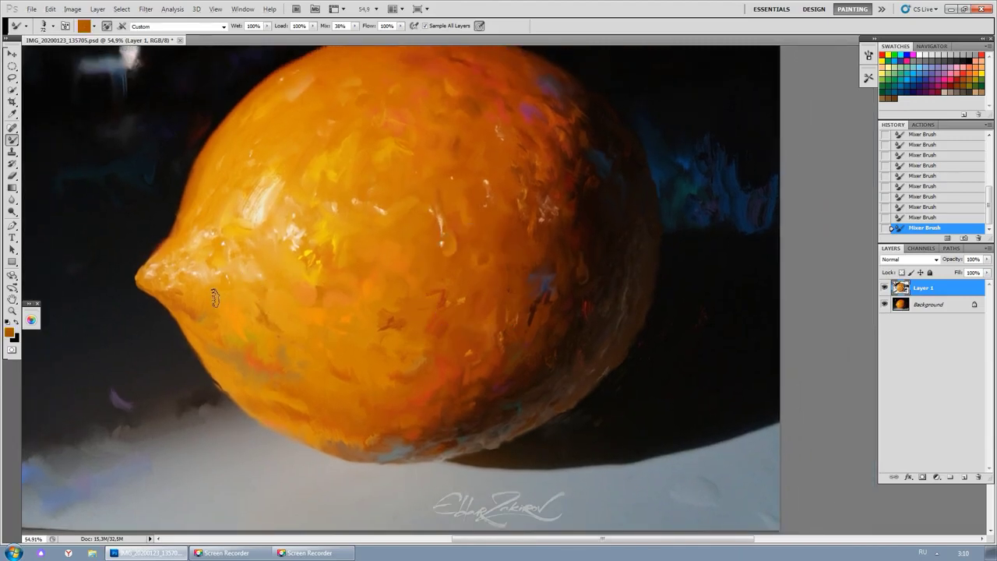
mouse_move(209, 304)
left_mouse_down()
mouse_move(230, 302)
mouse_move(256, 321)
left_mouse_up()
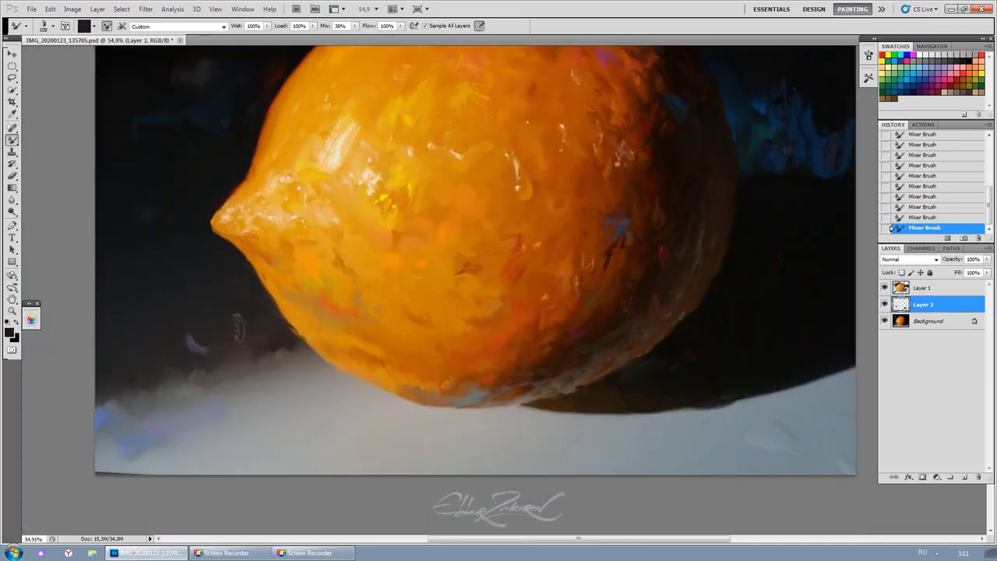
On Layer 2, sample tabletop grays and paint light strokes on the table along the lemon's lower-left edge
left_click(337, 394, "alt")
left_click_drag(337, 394, 312, 383)
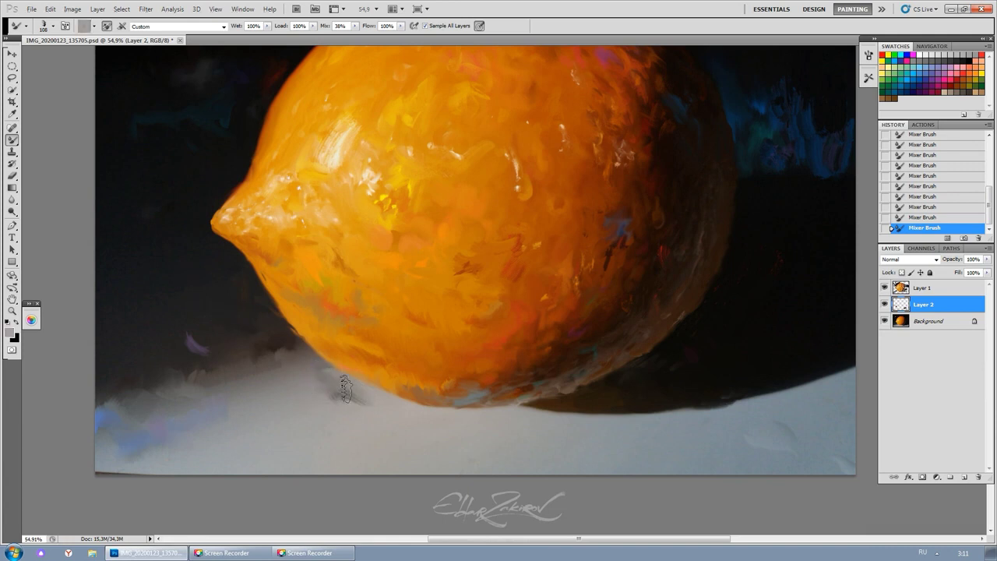
left_click(354, 415, "alt")
left_click_drag(349, 401, 321, 392)
left_click(355, 408, "alt")
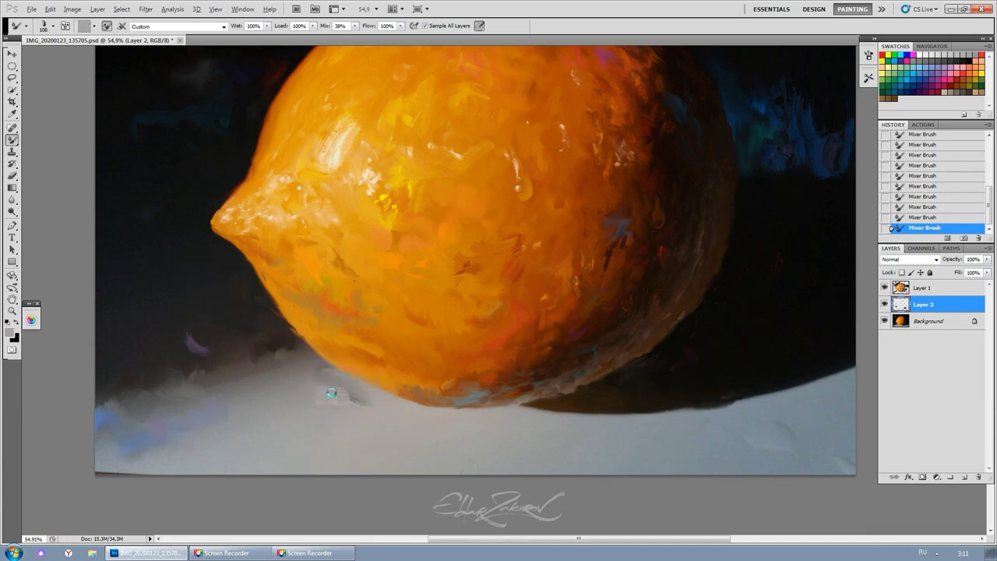
left_click(337, 408, "alt")
left_click_drag(304, 435, 363, 416)
left_click(328, 396, "alt")
Sample pale tabletop tones and add light and bluish strokes on the table beneath the lemon's lower-left side
scroll(343, 424, "down", 4)
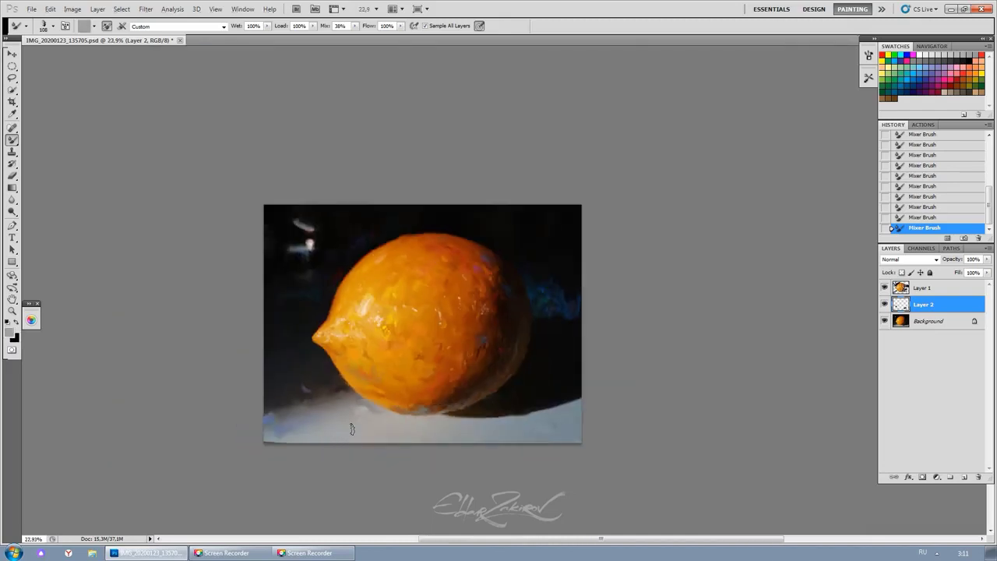
scroll(345, 422, "up", 3)
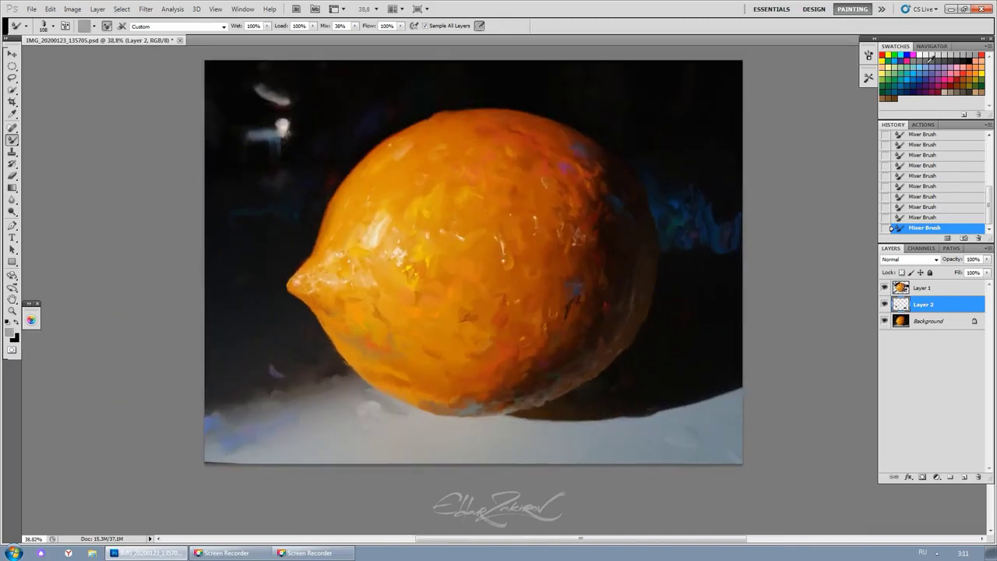
left_click(398, 421, "alt")
left_click(414, 434, "alt")
left_click(395, 434, "alt")
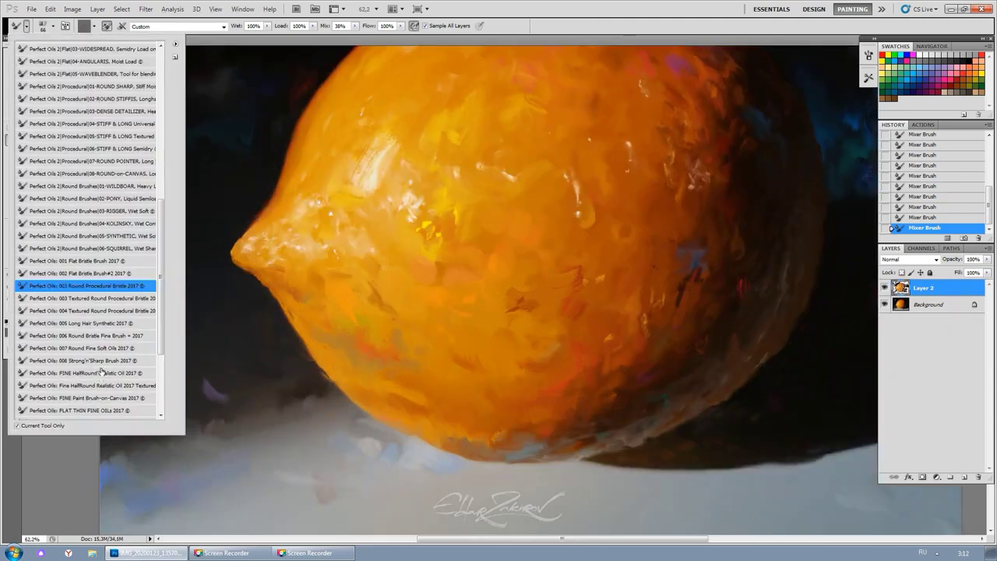
Switch to the Fine HalfRound Realistic Oil 2017 Textured preset and paint a violet background accent and pale green strokes beneath the lemon
left_click(94, 385)
left_click(217, 390)
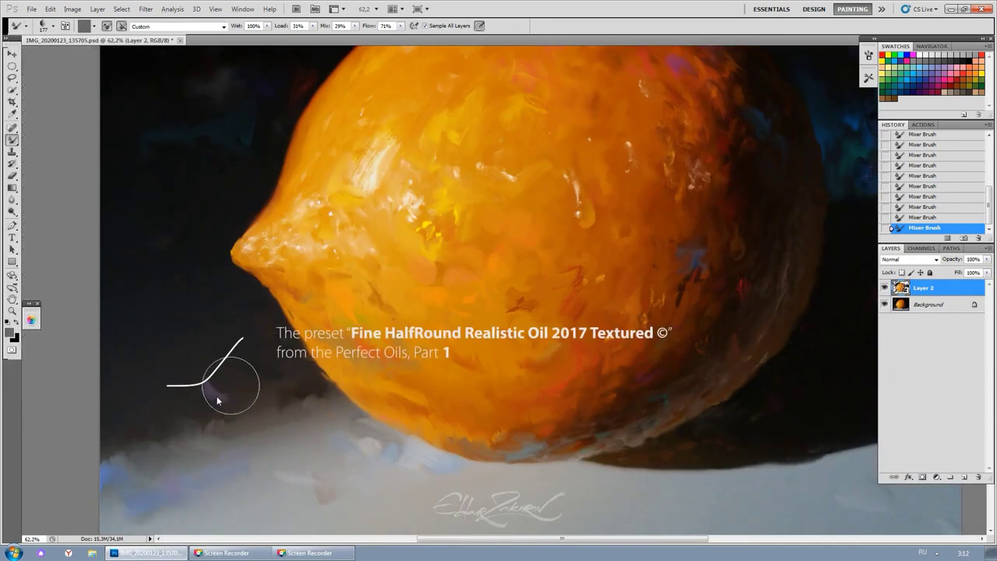
left_click_drag(251, 397, 104, 345)
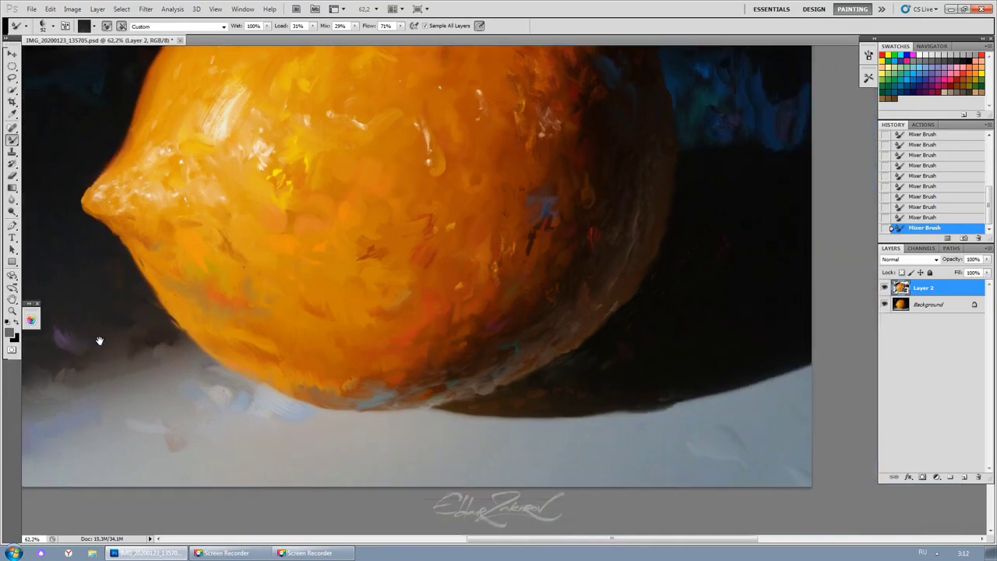
left_click_drag(220, 418, 325, 401)
scroll(325, 401, "down", 2)
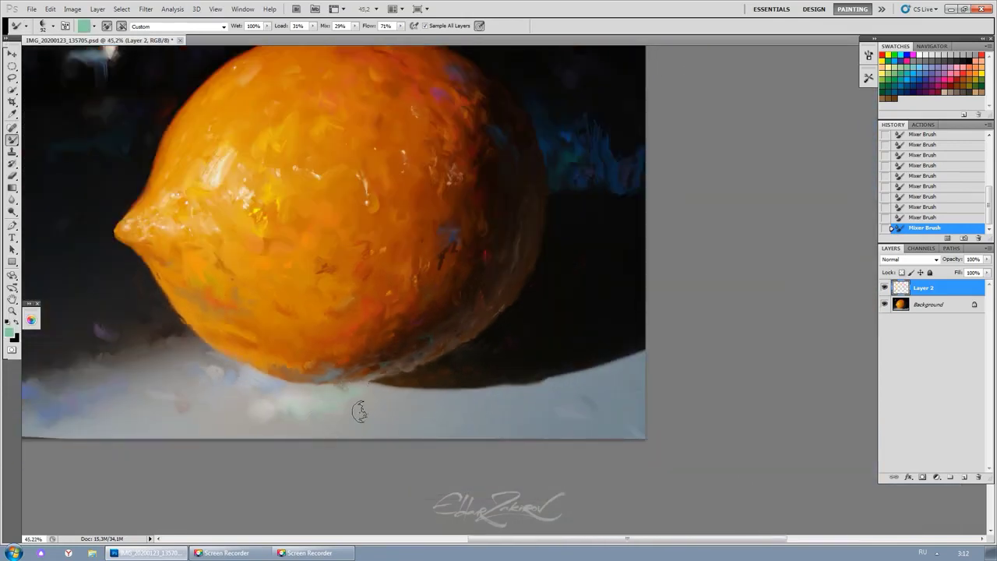
left_click_drag(329, 389, 343, 426)
Sample brown to touch up the lemon's bottom edge, and blend a soft yellow accent into the table below it
left_click(352, 373, "alt")
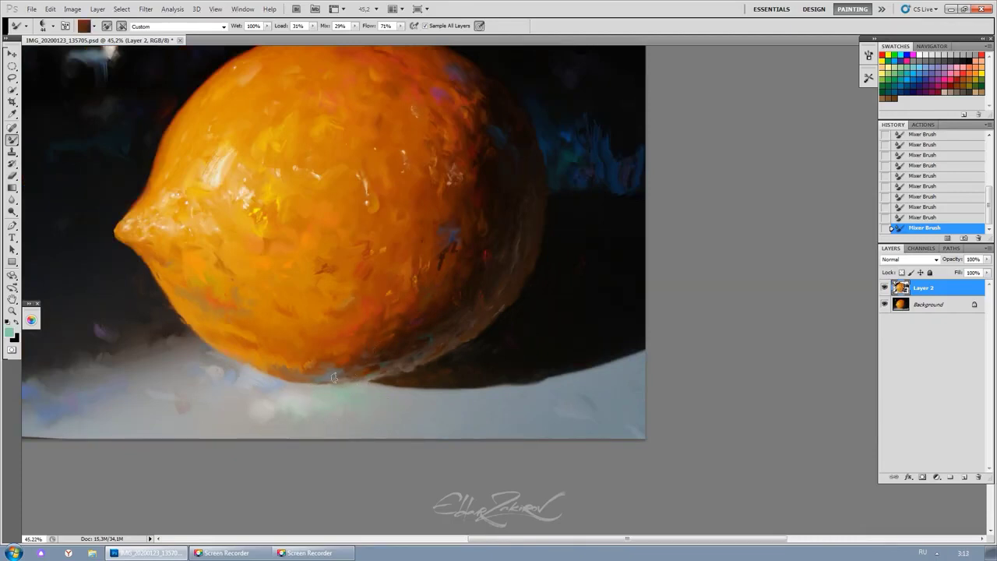
left_click_drag(351, 374, 346, 377)
scroll(337, 377, "up", 1)
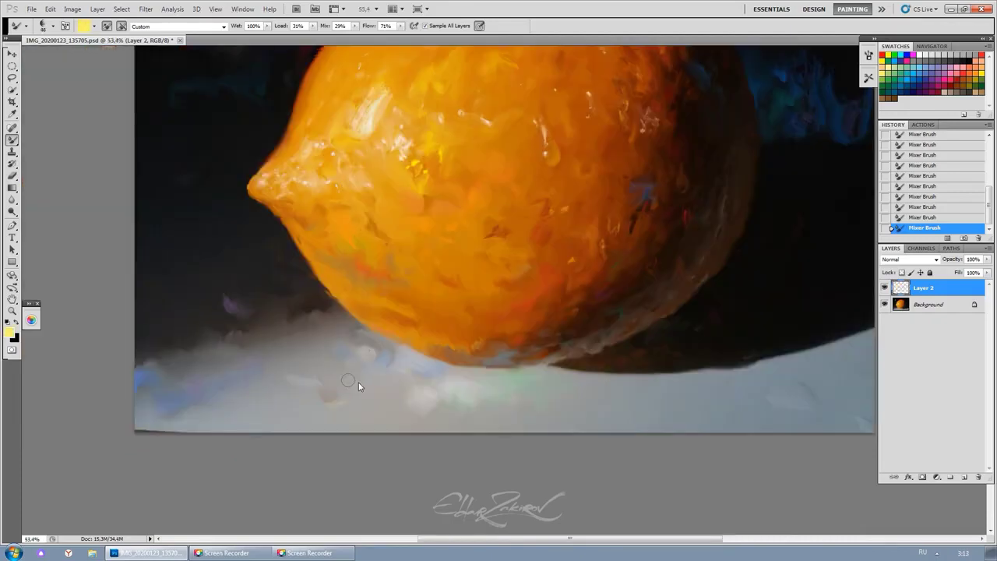
left_click(377, 386, "alt")
mouse_move(376, 403)
left_mouse_down()
mouse_move(292, 410)
mouse_move(352, 421)
mouse_move(349, 408)
mouse_move(313, 391)
mouse_move(305, 416)
left_mouse_up()
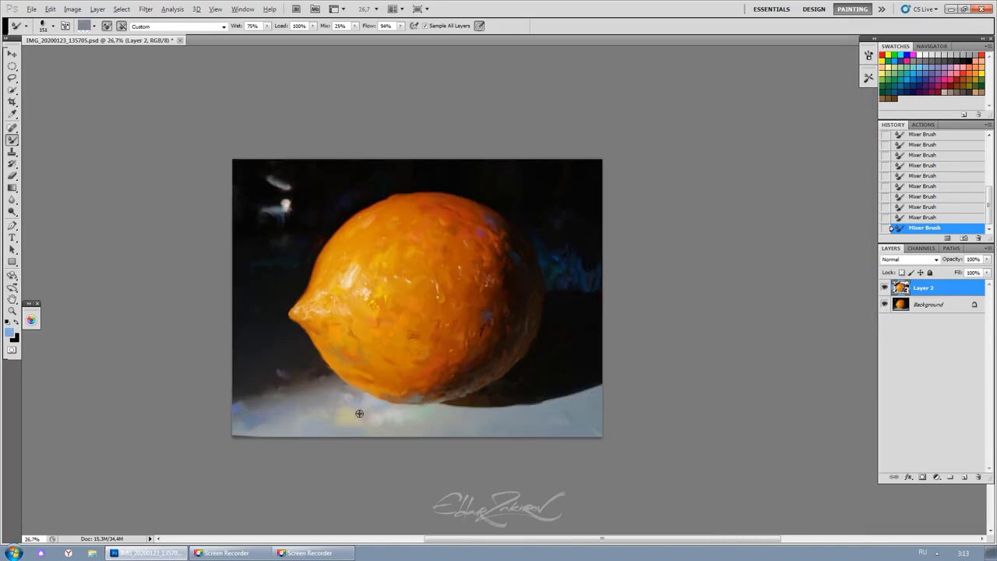
mouse_move(359, 413)
left_mouse_down()
mouse_move(345, 412)
mouse_move(394, 429)
mouse_move(343, 410)
left_mouse_up()
Switch to the 12-UNIVERSALIS, Moist Mediload preset and paint strokes over the yellow table accent and along the cast shadow's edge
left_click(26, 27)
left_click_drag(164, 332, 165, 234)
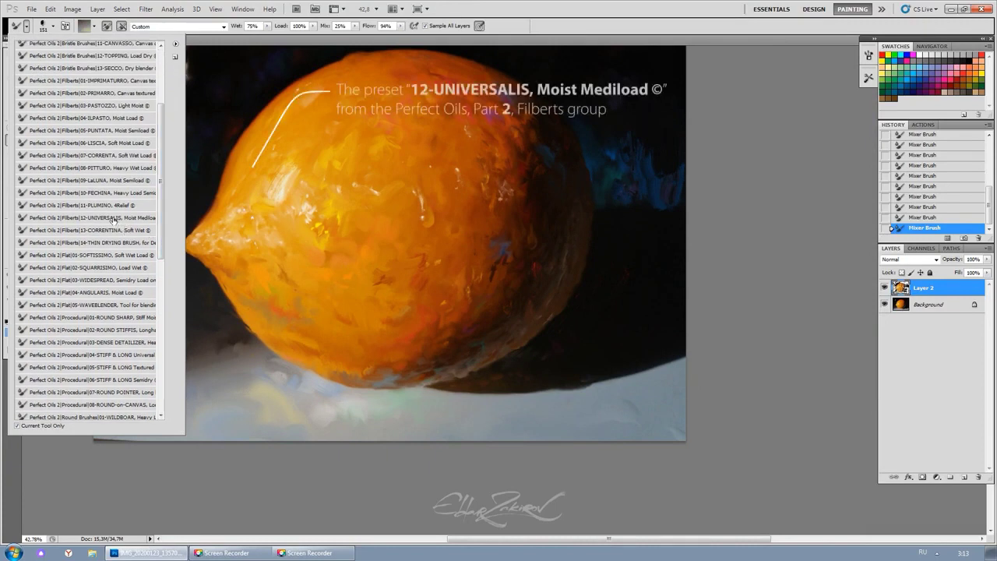
left_click(113, 220)
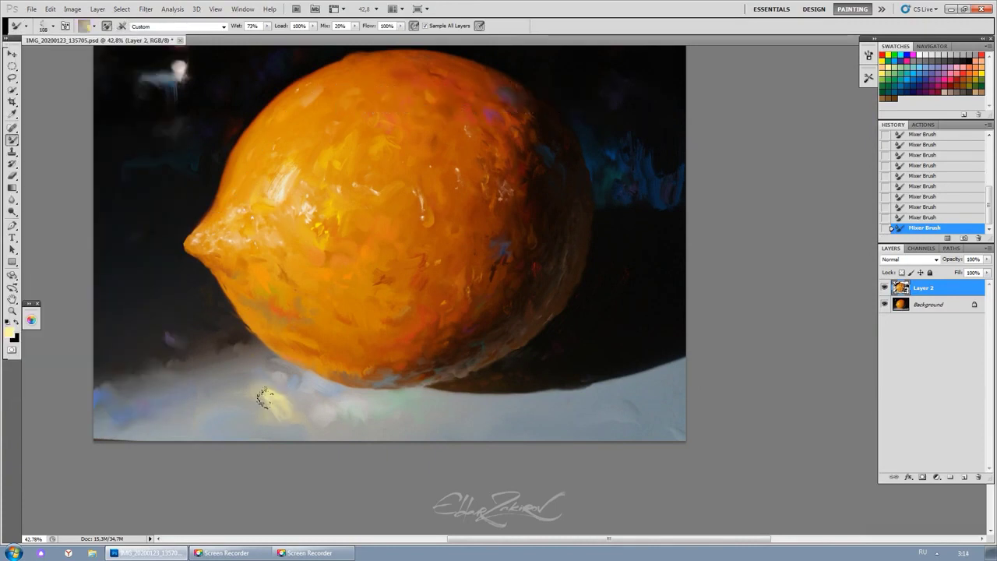
mouse_move(473, 383)
left_mouse_down()
mouse_move(571, 408)
mouse_move(533, 402)
mouse_move(608, 389)
left_mouse_up()
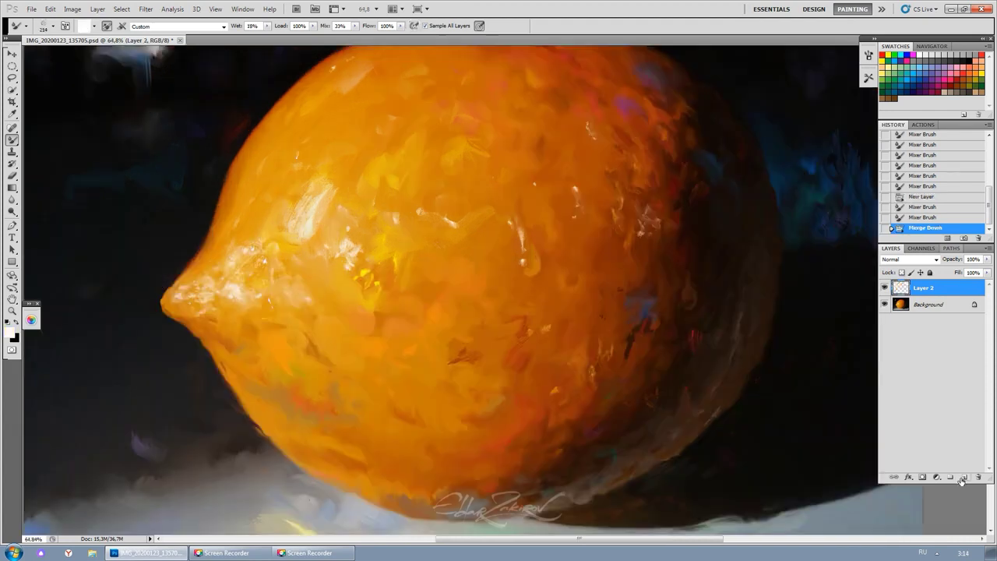
Add a new layer above Layer 2 and display the layer styles collection
left_click(964, 477)
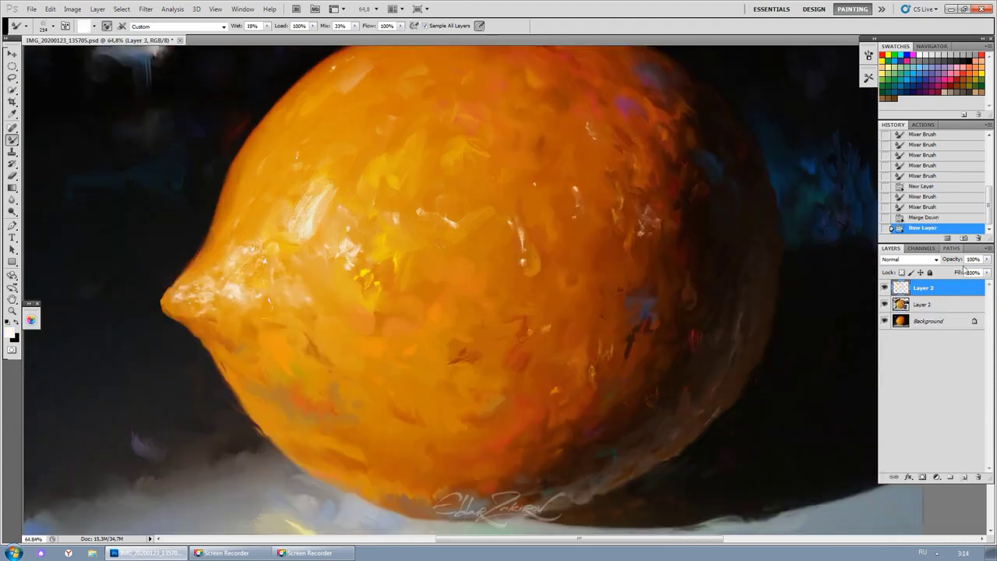
left_click(242, 9)
left_click(257, 270)
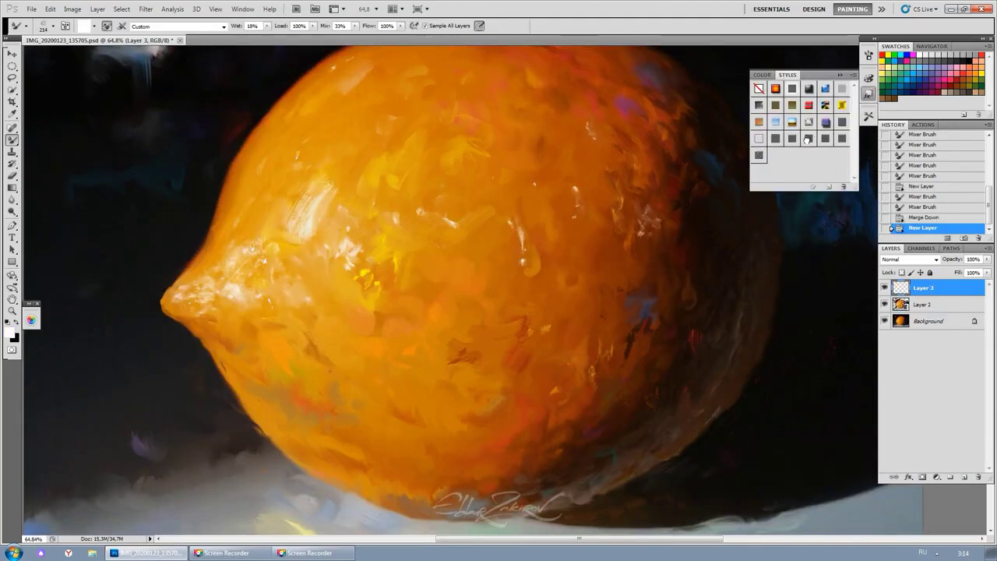
Try several Impasto layer styles with test strokes over the lemon's highlights
left_click(807, 138)
left_click(331, 323)
key("x")
left_click(825, 139)
key("ctrl+a")
key("Delete")
mouse_move(345, 211)
left_mouse_down()
mouse_move(330, 245)
mouse_move(322, 332)
left_mouse_up()
left_click(807, 138)
key("ctrl+z")
left_click(775, 138)
mouse_move(281, 253)
left_mouse_down()
mouse_move(295, 232)
mouse_move(327, 254)
mouse_move(238, 284)
left_mouse_up()
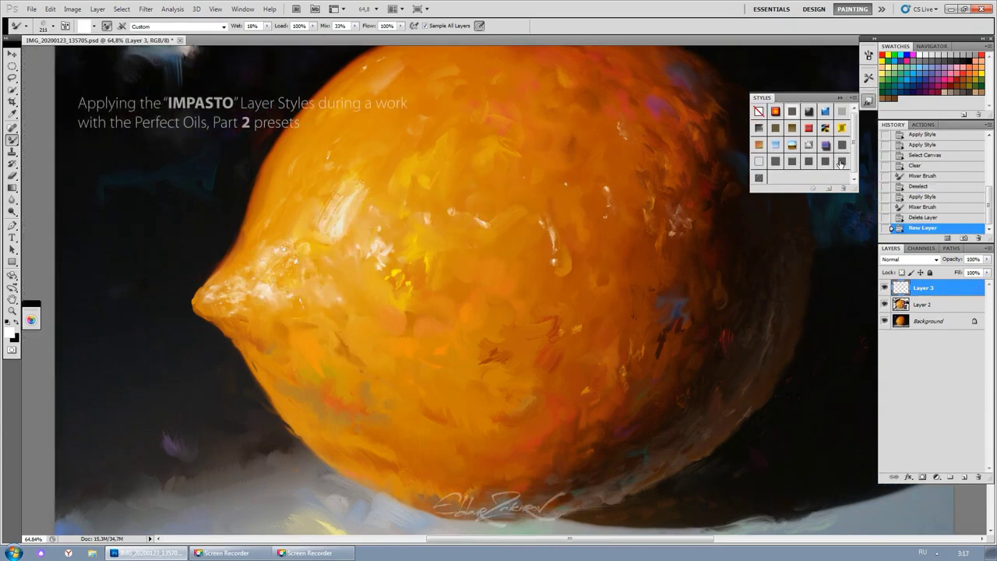
Apply an Impasto style to Layer 3 and paint raised white strokes across the lemon's main highlight and near its tip
left_click(841, 162)
mouse_move(359, 198)
left_mouse_down()
mouse_move(343, 253)
mouse_move(303, 328)
left_mouse_up()
mouse_move(345, 238)
left_mouse_down()
mouse_move(292, 318)
mouse_move(288, 262)
mouse_move(311, 249)
left_mouse_up()
mouse_move(396, 207)
left_mouse_down()
mouse_move(467, 182)
mouse_move(366, 234)
left_mouse_up()
left_click_drag(290, 269, 331, 319)
Choose a yellow swatch, paint textured strokes above the central highlight, and apply a different Impasto style to Layer 3
left_click(888, 56)
left_click_drag(444, 167, 440, 179)
scroll(405, 202, "down", 3)
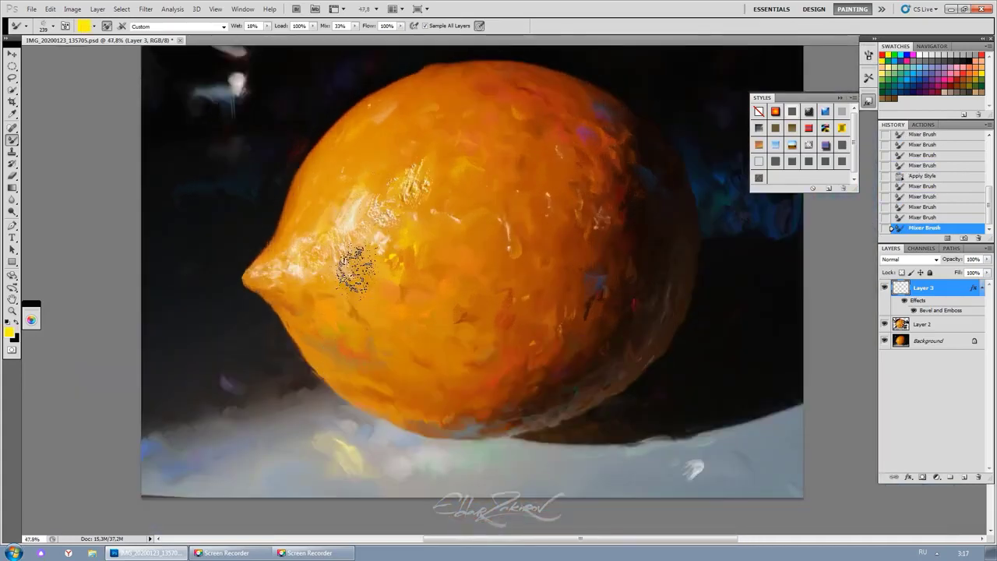
left_click_drag(395, 242, 444, 197)
left_click(822, 147)
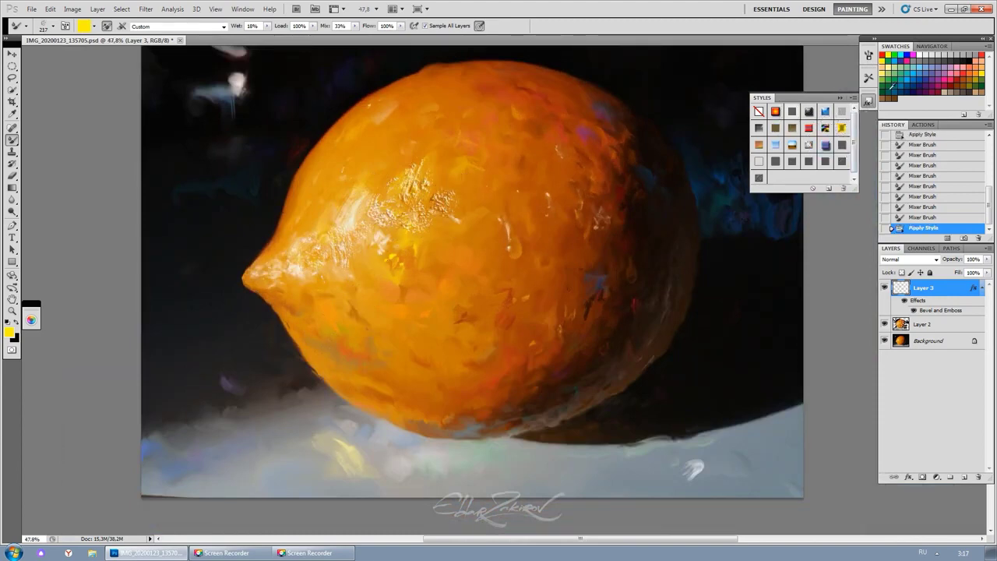
left_click_drag(487, 154, 444, 198)
Turn off Layer 3's effects and paint bristly yellow and orange strokes around the upper highlights
left_click(904, 301)
left_click_drag(448, 239, 442, 206)
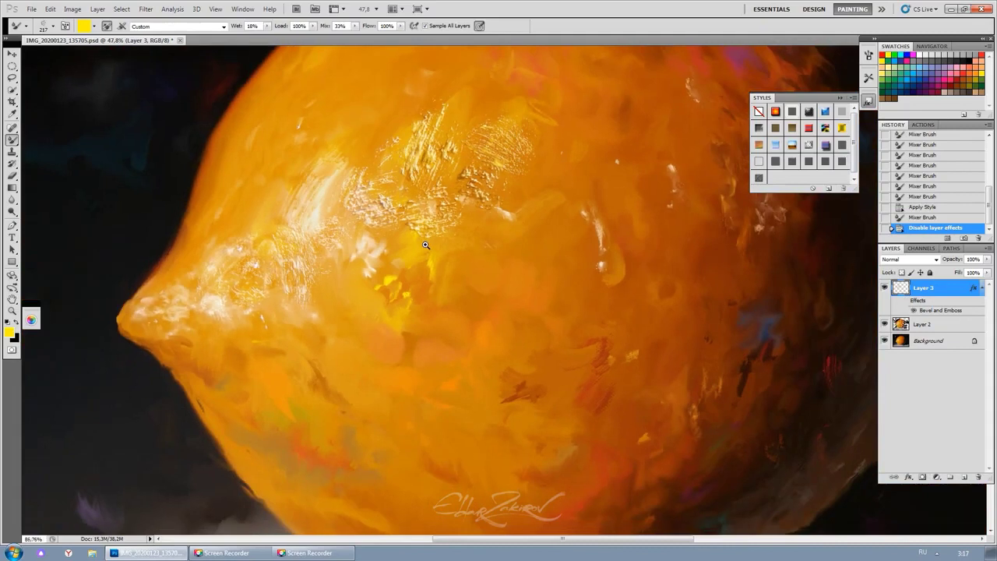
left_click(464, 214)
left_click(486, 147)
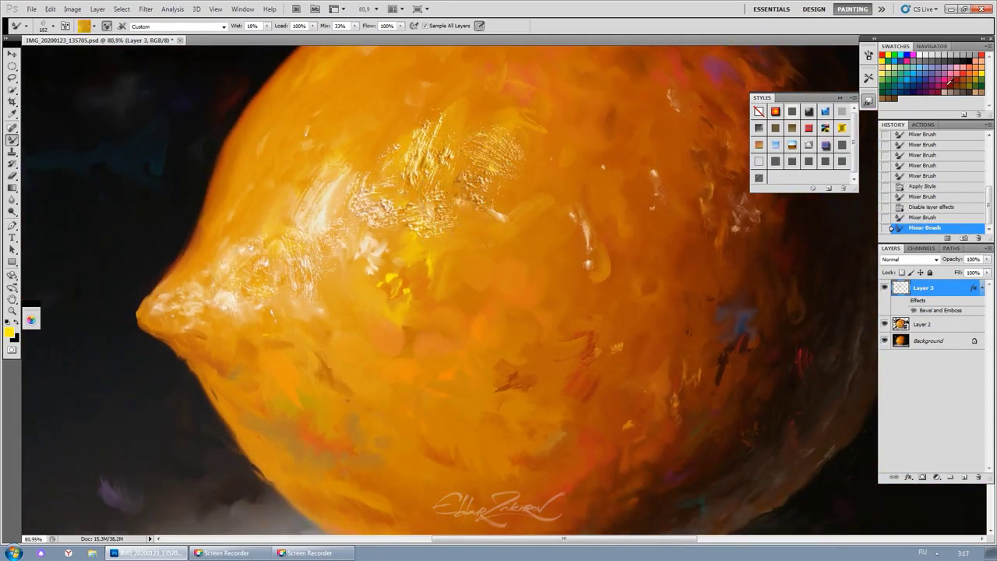
mouse_move(487, 168)
left_mouse_down()
mouse_move(463, 178)
mouse_move(467, 203)
left_mouse_up()
left_click_drag(409, 218, 438, 205)
left_click_drag(448, 148, 426, 120)
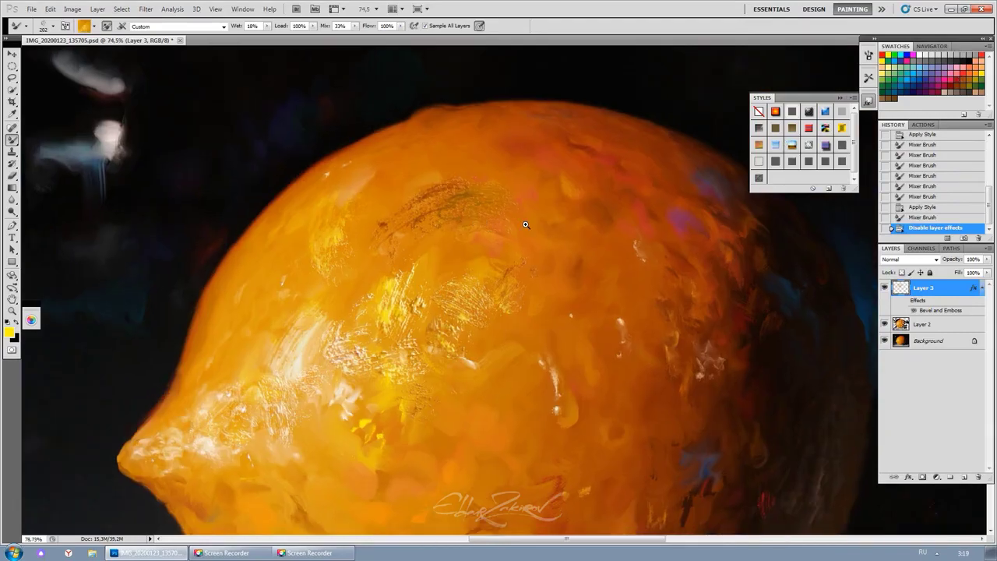
left_click_drag(468, 304, 506, 302)
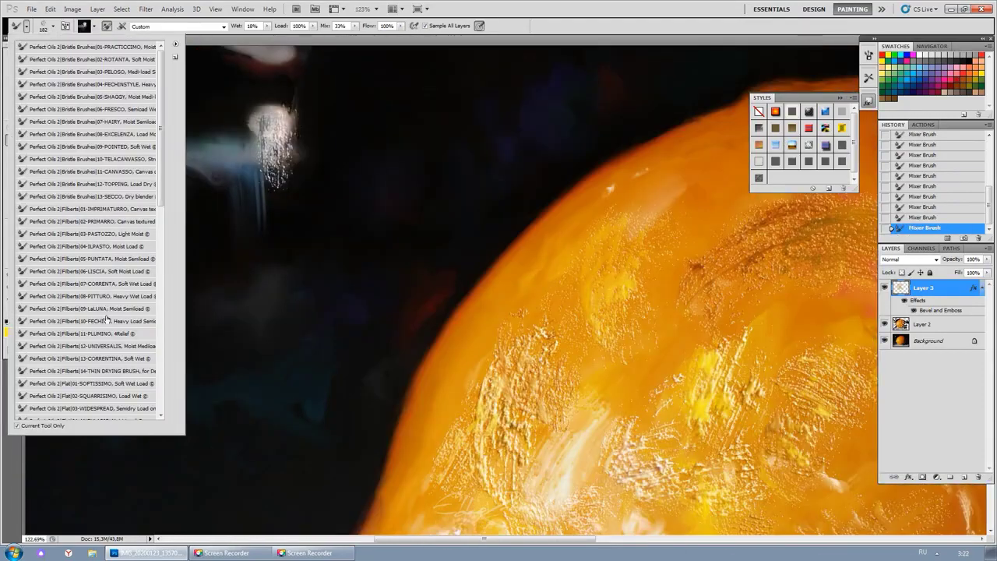
Return to the 12-UNIVERSALIS, Moist Mediload preset and paint pale yellow dabs on the highlight near the lemon's tip
left_click(131, 345)
key("Return")
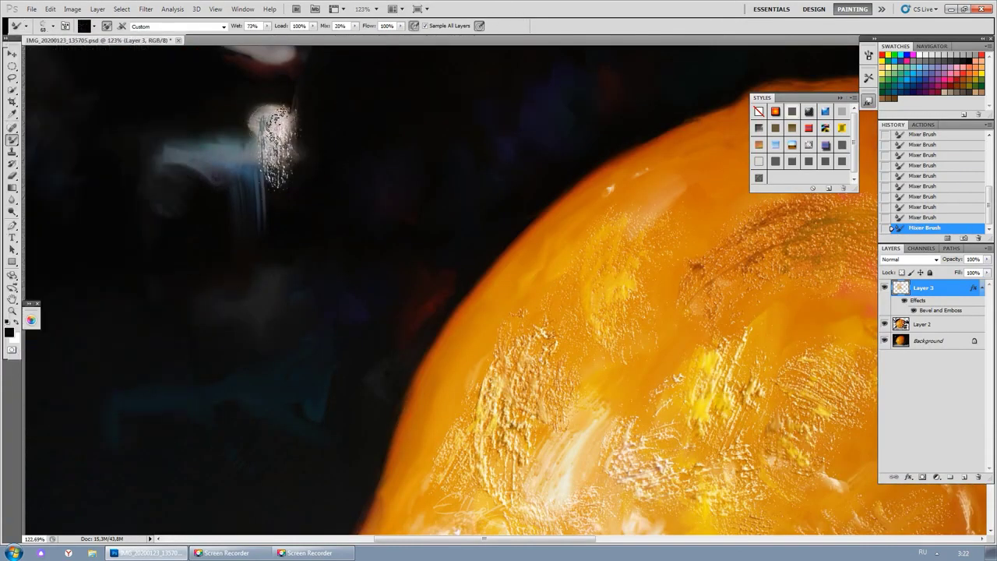
scroll(239, 180, "down", 5)
scroll(310, 226, "up", 4)
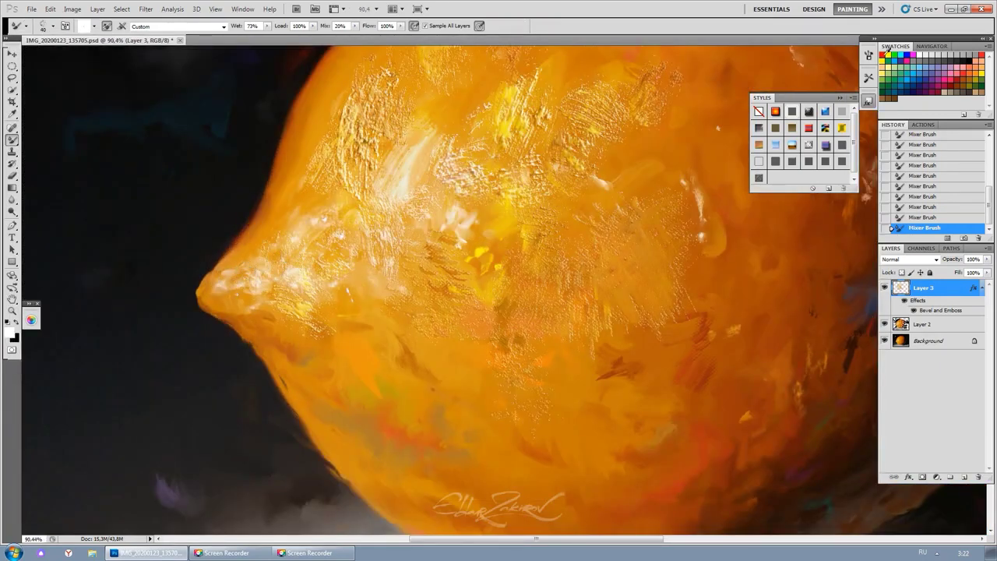
left_click(353, 218, "alt")
left_click_drag(289, 265, 329, 280)
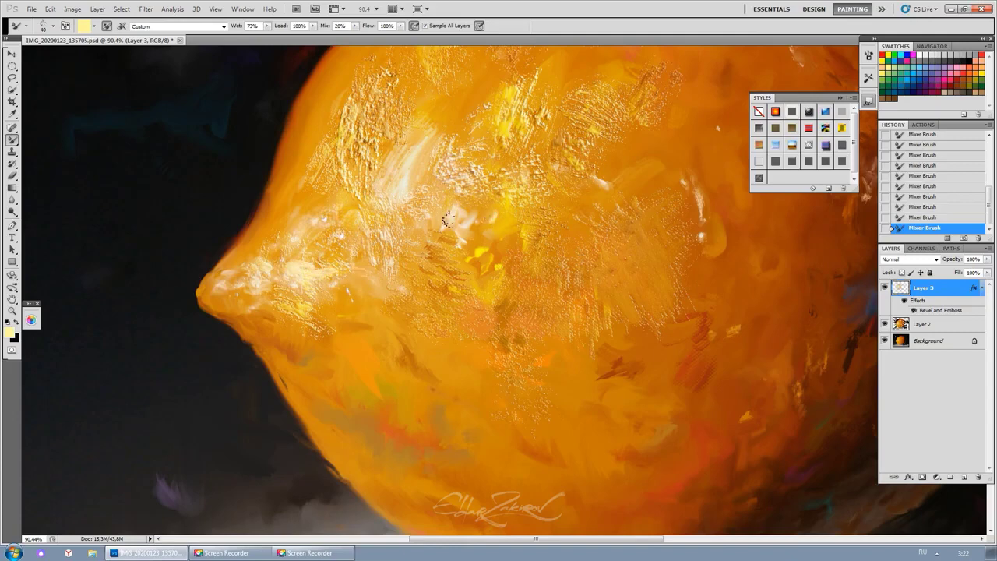
Sample tabletop gray and paint light impasto strokes along the lemon's lower-left edge and on the table beneath it
scroll(483, 236, "down", 4)
scroll(437, 332, "up", 1)
left_click(468, 341, "alt")
left_click_drag(405, 304, 500, 338)
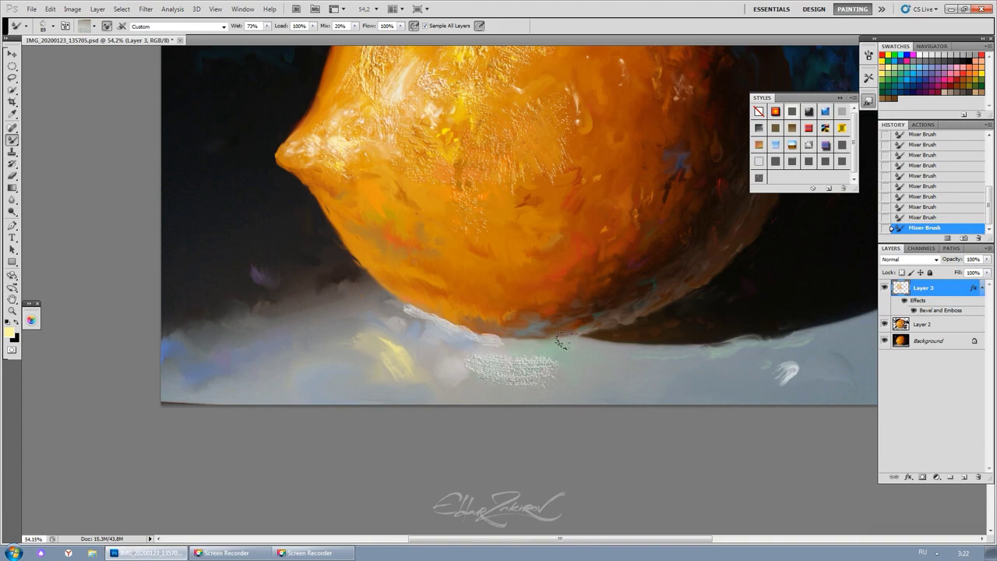
left_click_drag(467, 369, 323, 423)
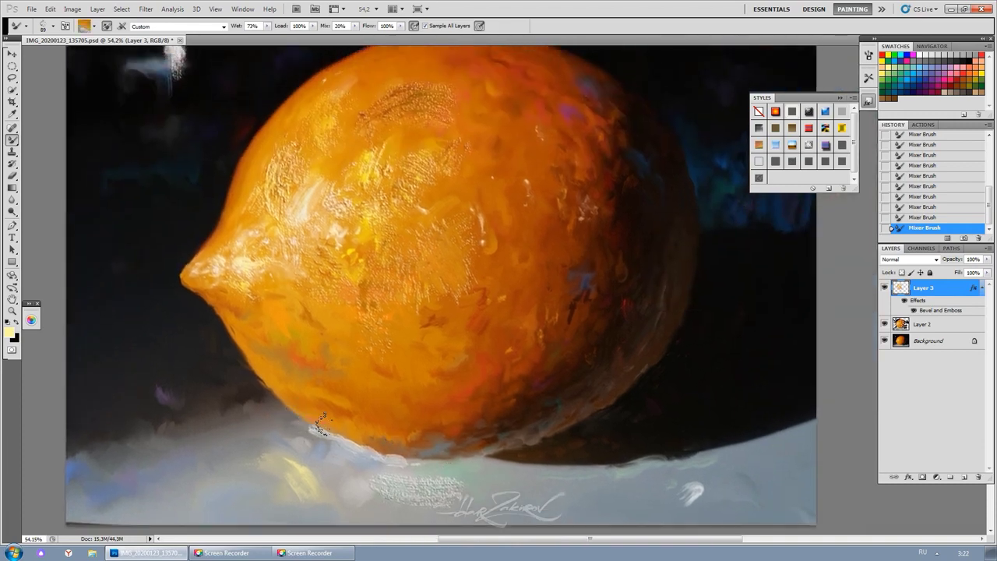
Sample a skin tone from the lemon's shaded right side and paint short strokes over that area
scroll(320, 425, "up", 5)
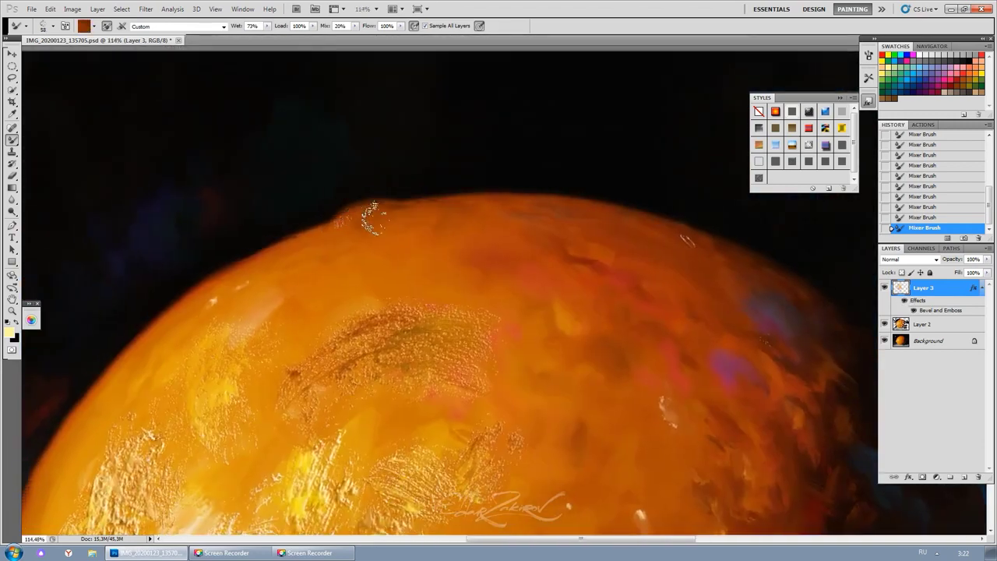
scroll(372, 217, "down", 5)
scroll(605, 322, "down", 1)
left_click(605, 322, "alt")
mouse_move(608, 335)
left_mouse_down()
mouse_move(599, 284)
mouse_move(565, 257)
mouse_move(619, 382)
left_mouse_up()
scroll(613, 285, "up", 2)
left_click_drag(568, 265, 595, 327)
mouse_move(559, 227)
left_mouse_down()
mouse_move(603, 335)
mouse_move(597, 289)
mouse_move(608, 335)
left_mouse_up()
scroll(608, 350, "down", 3)
scroll(696, 217, "up", 1)
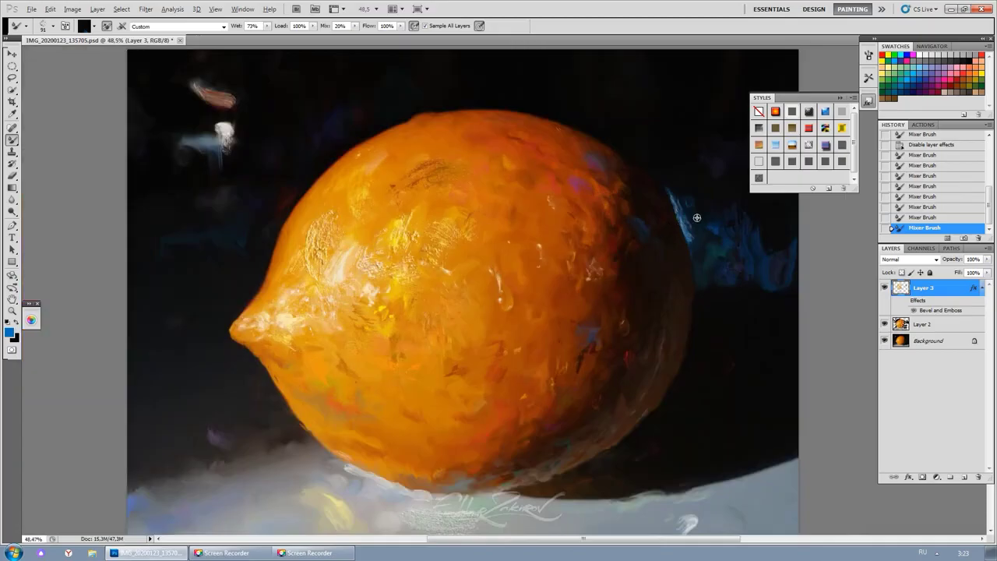
Paint a thin blue rim light along the lemon's upper-right edge against the dark background
left_click_drag(693, 217, 688, 232)
left_click_drag(688, 233, 688, 290)
left_click(675, 204, "alt")
left_click_drag(676, 207, 607, 143)
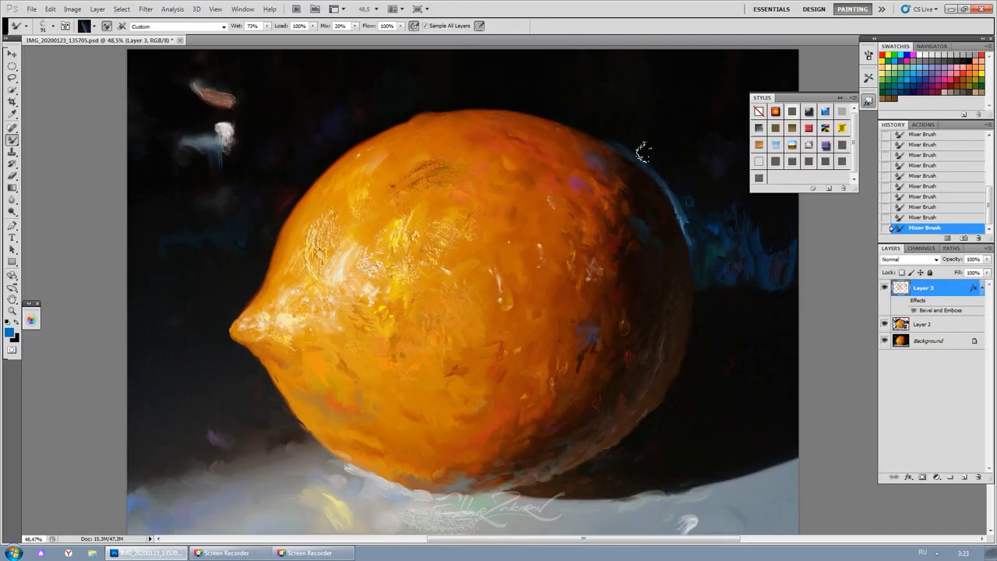
Sample reddish brown from the lemon's bottom edge and refine its contour where it meets the table
scroll(529, 390, "up", 4)
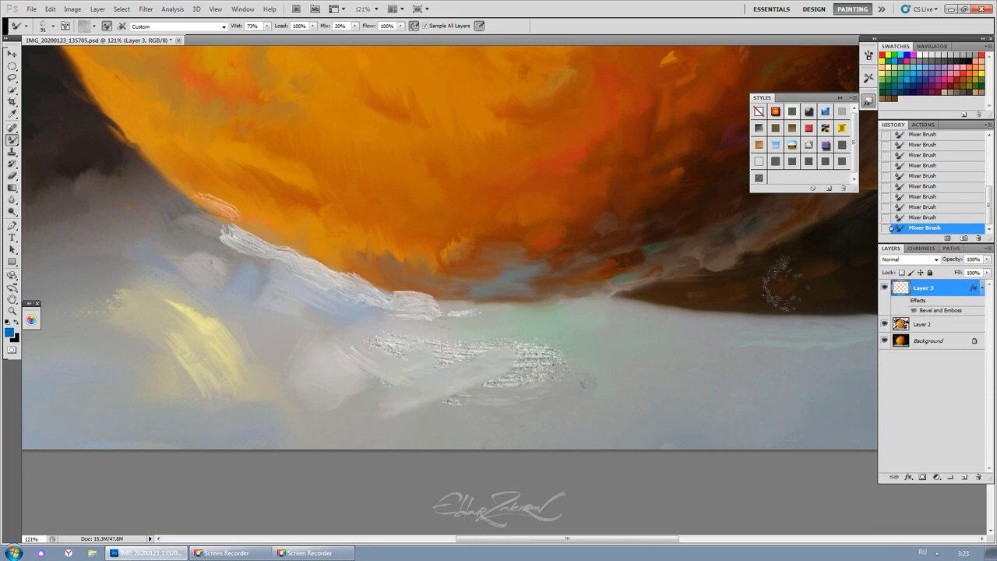
scroll(435, 395, "down", 4)
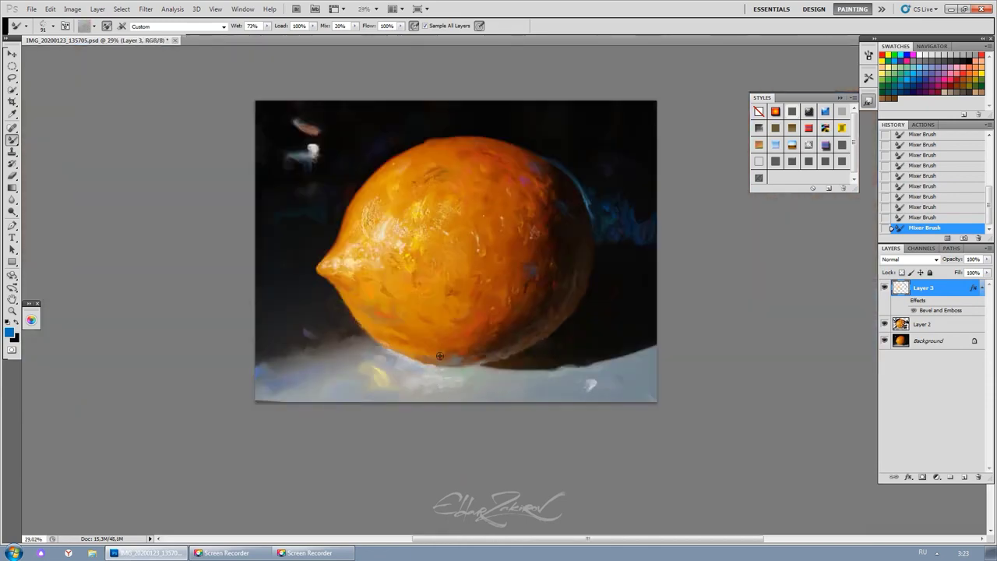
scroll(440, 356, "up", 2)
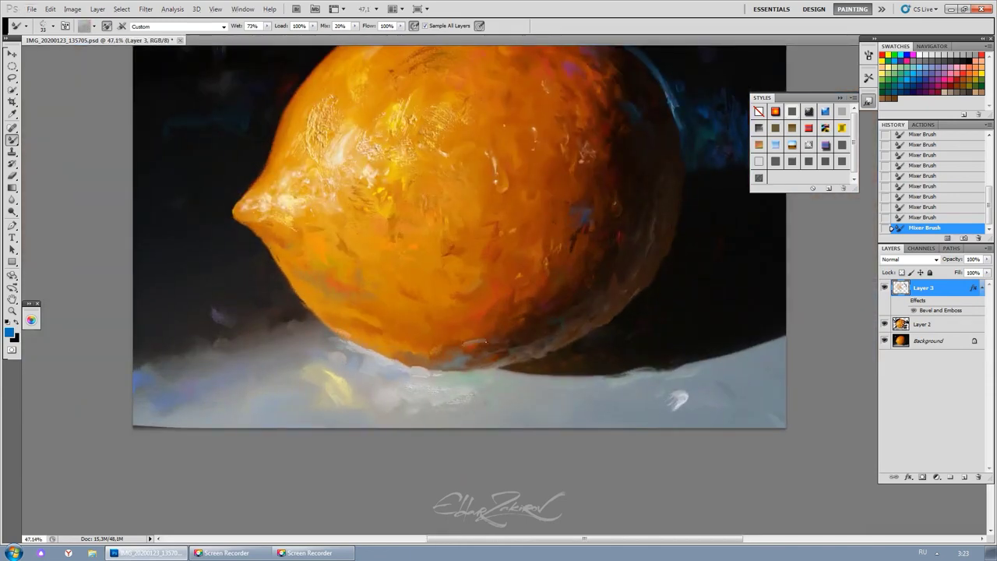
left_click(484, 343, "alt")
scroll(452, 359, "down", 2)
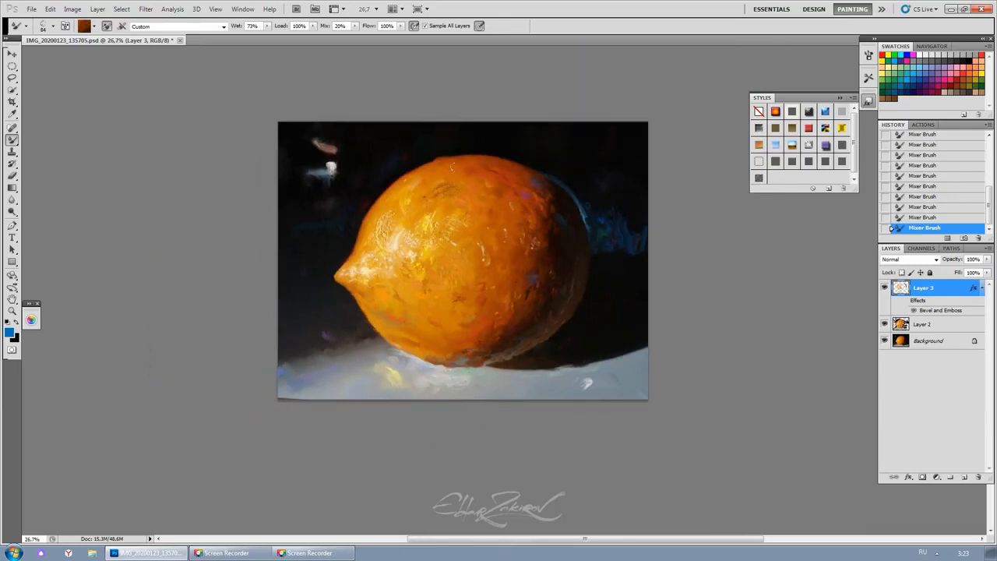
scroll(489, 377, "up", 3)
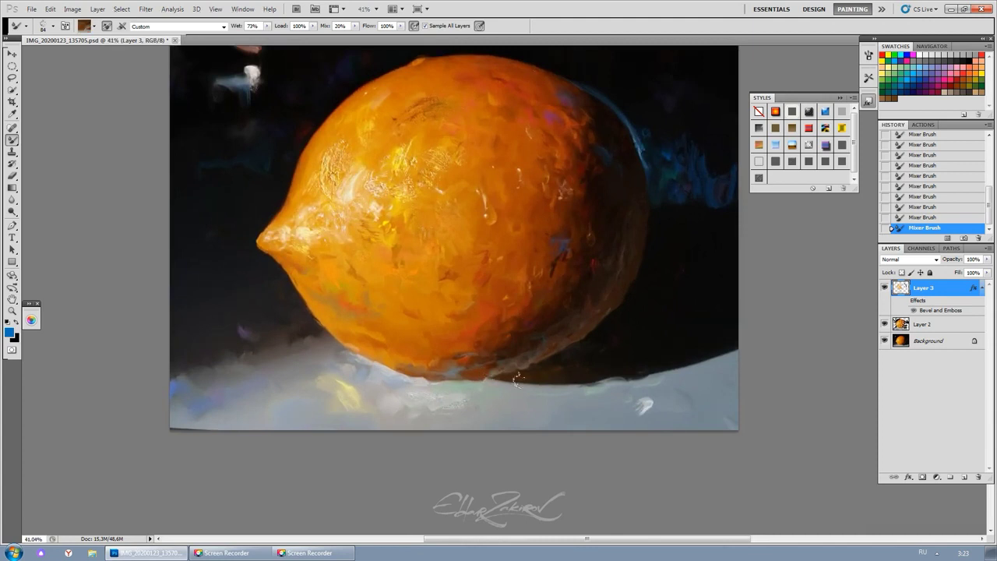
scroll(527, 418, "up", 1)
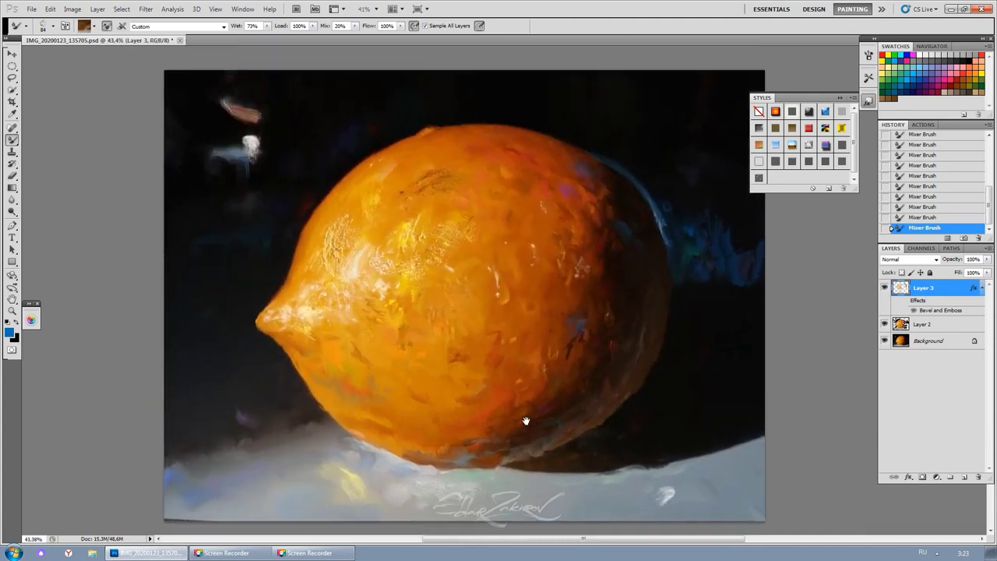
Hide the interface panels and examine the painted lemon's brush texture up close
key("Tab")
scroll(658, 297, "up", 2)
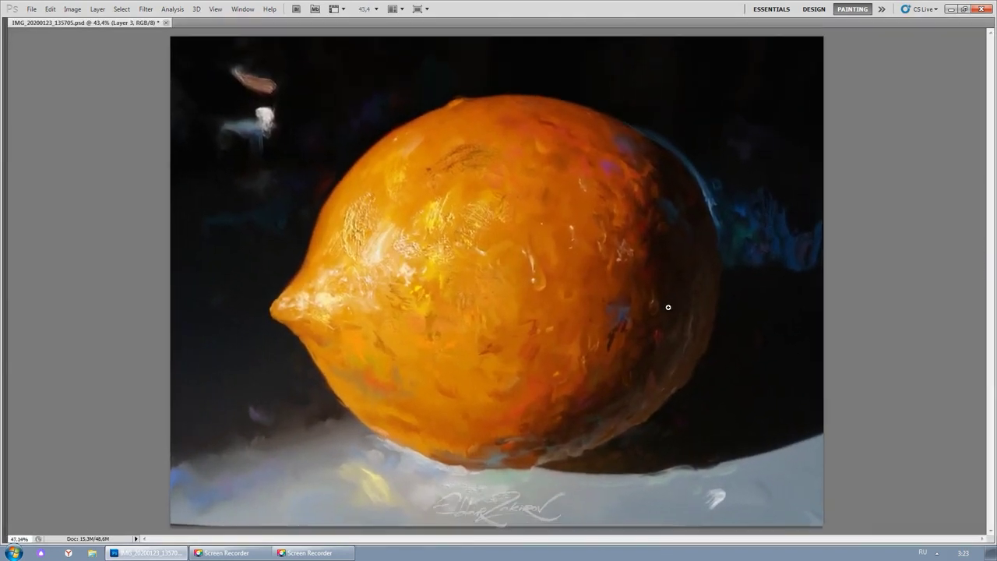
scroll(623, 278, "up", 3)
scroll(623, 278, "down", 1)
left_click_drag(350, 264, 396, 265)
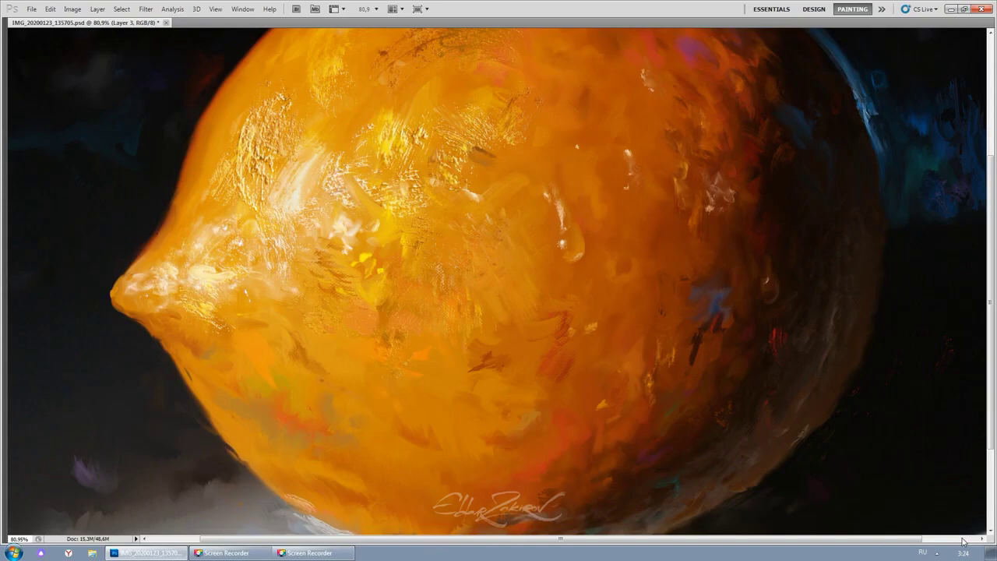
left_click_drag(862, 467, 938, 534)
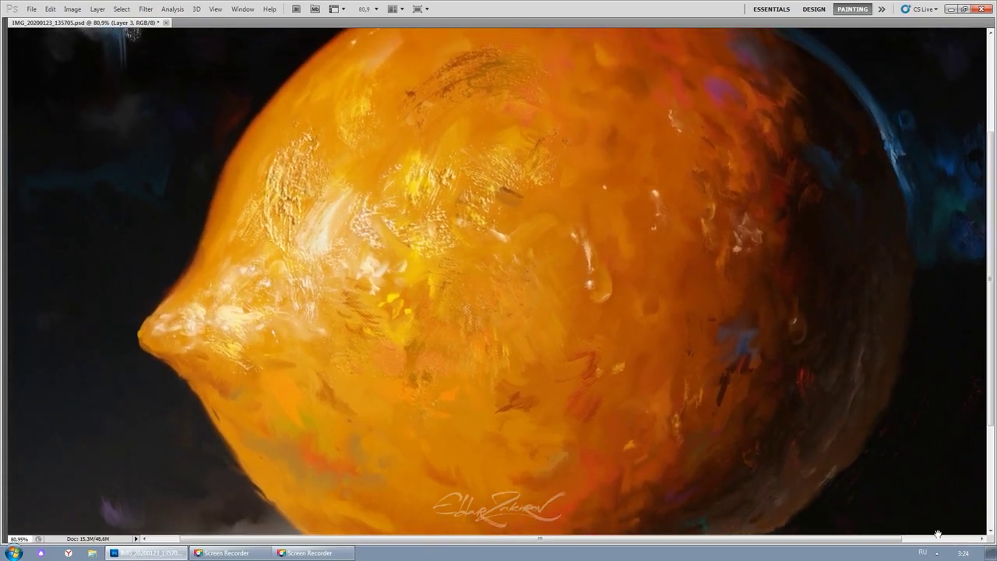